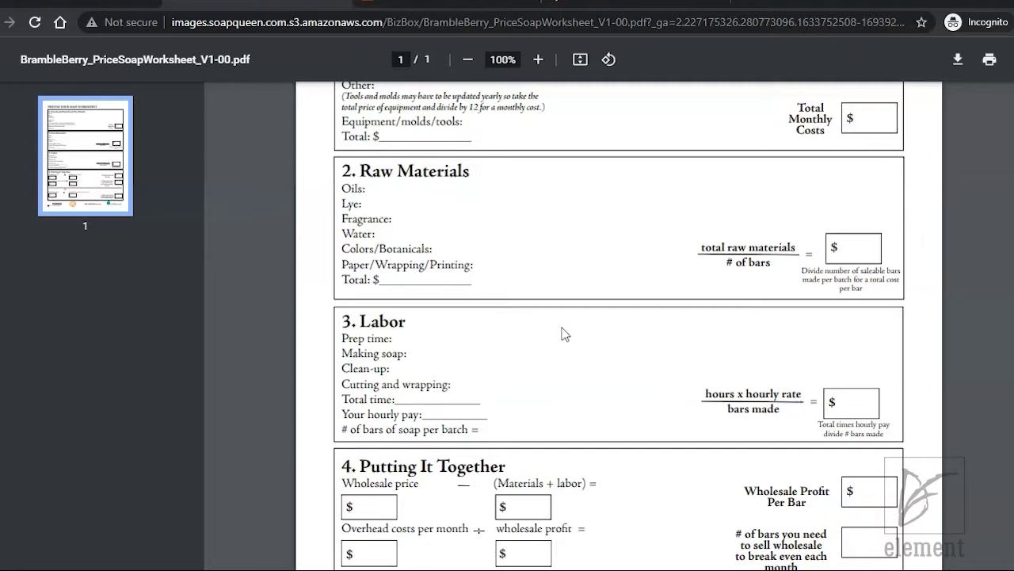
Review the overhead, raw materials and labor sections of the soap pricing worksheet PDF
click(511, 346)
click(678, 333)
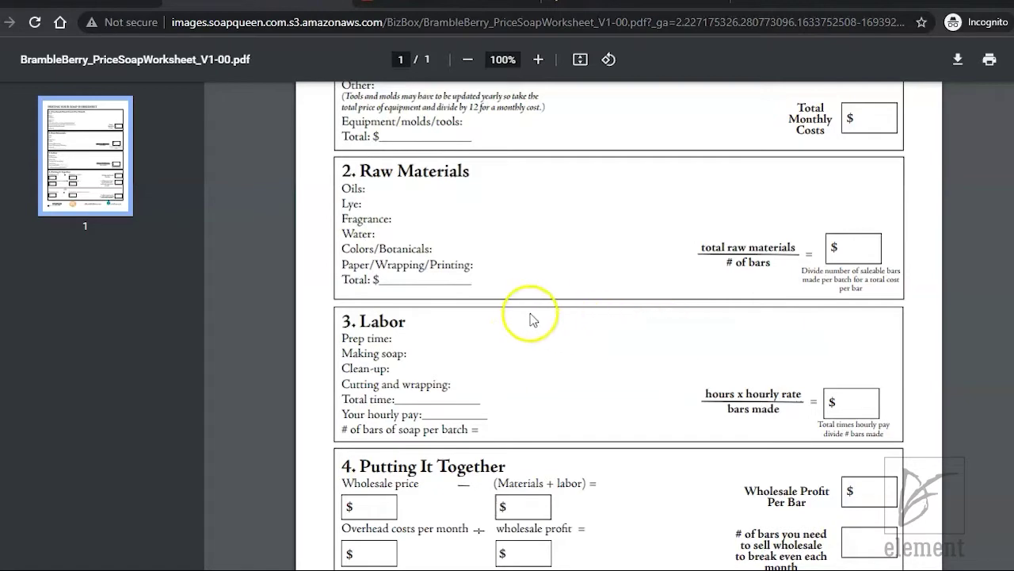
scroll(475, 332, up, 2)
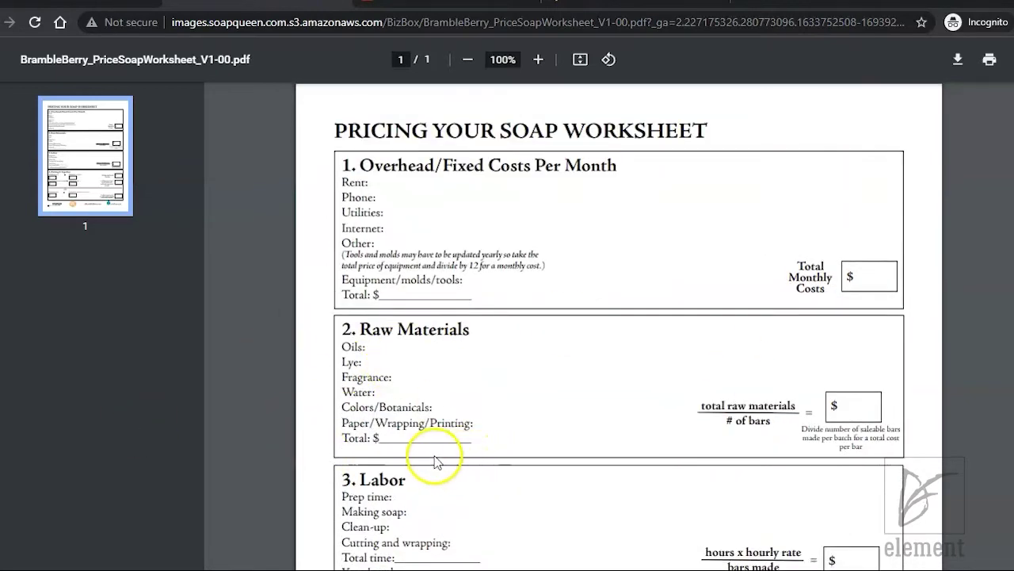
scroll(444, 456, down, 2)
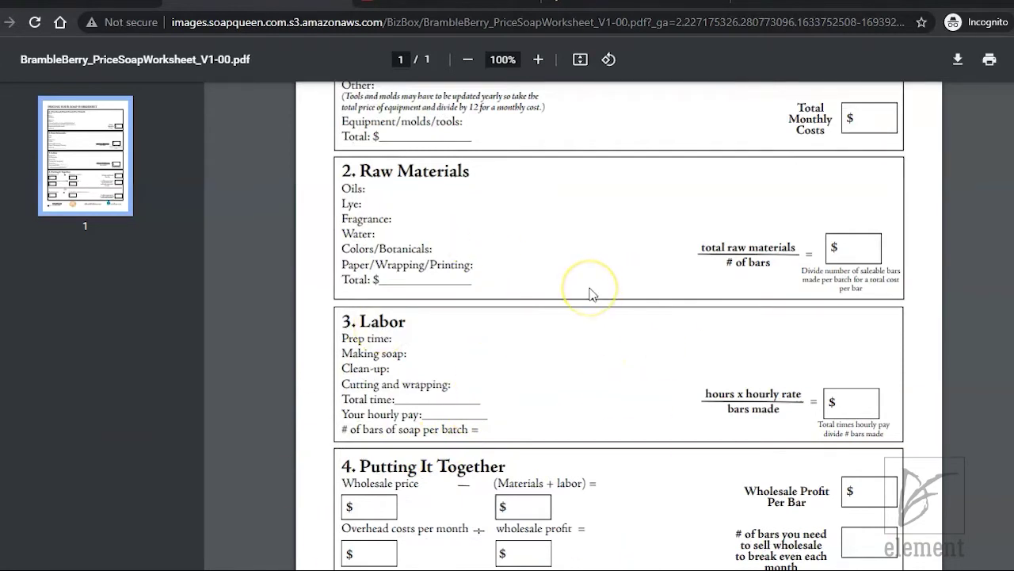
scroll(589, 294, up, 2)
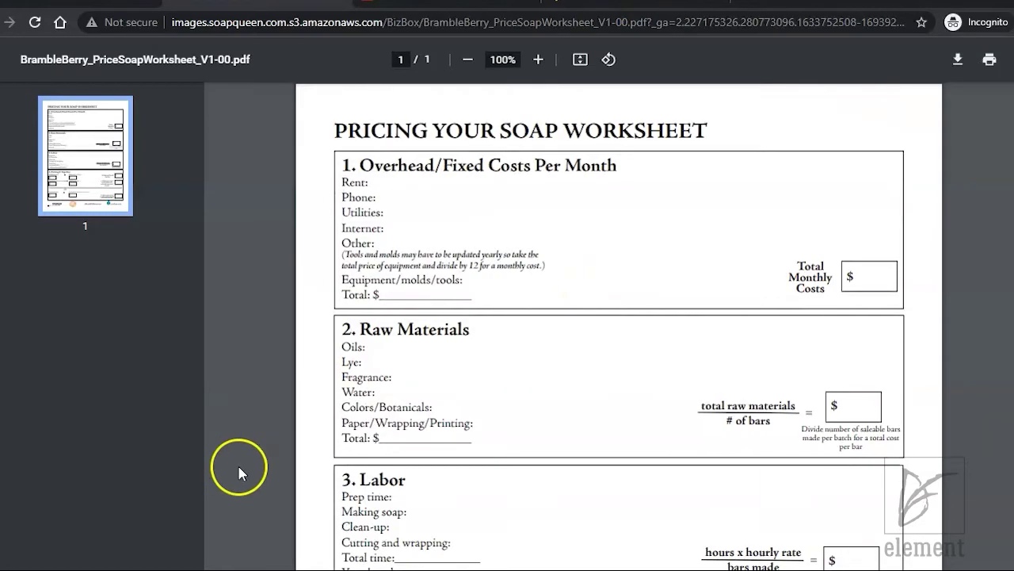
Switch to the Excel sheet of base raw ingredient costs and examine the base oils' purchase weights, costs and suppliers
click(141, 3)
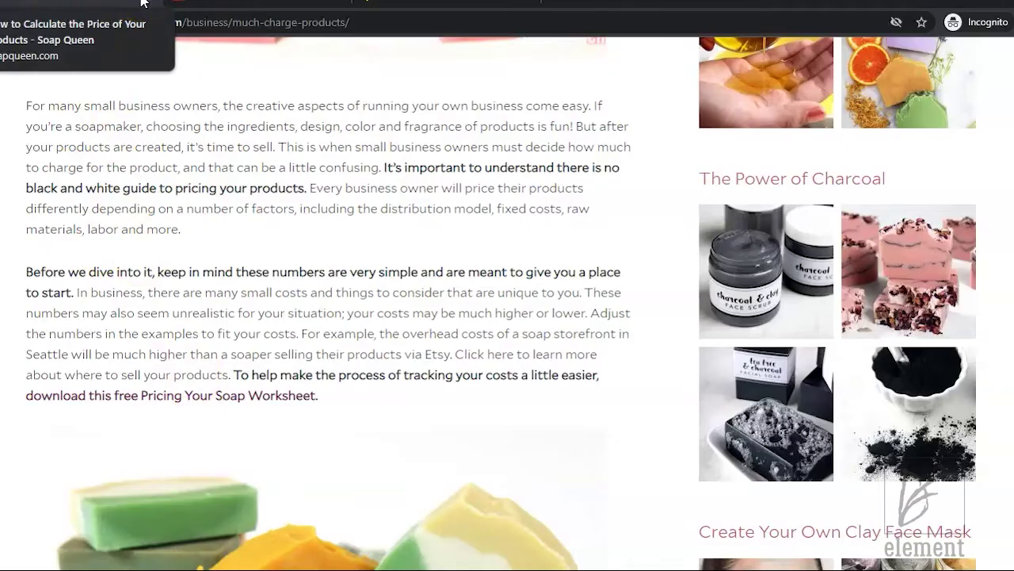
key(alt+Tab)
key(alt+Tab)
key(alt+Tab)
key(alt+Tab)
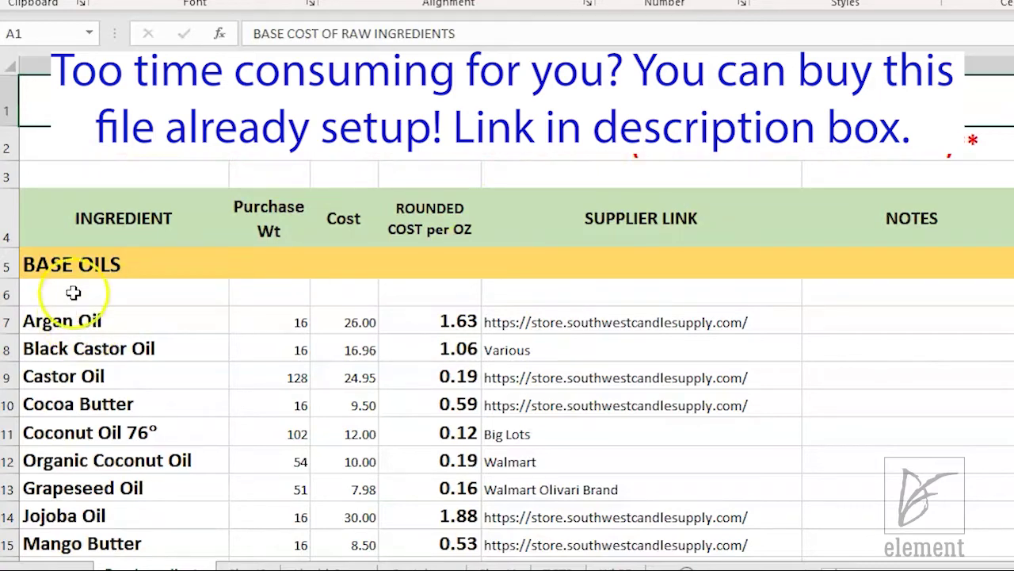
scroll(74, 285, down, 3)
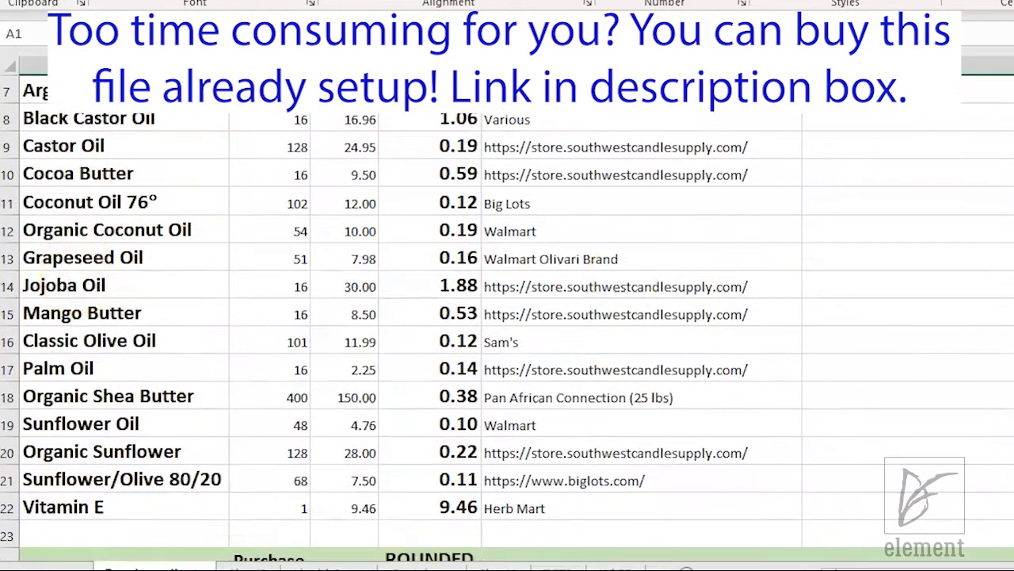
scroll(508, 317, up, 1)
scroll(508, 317, down, 1)
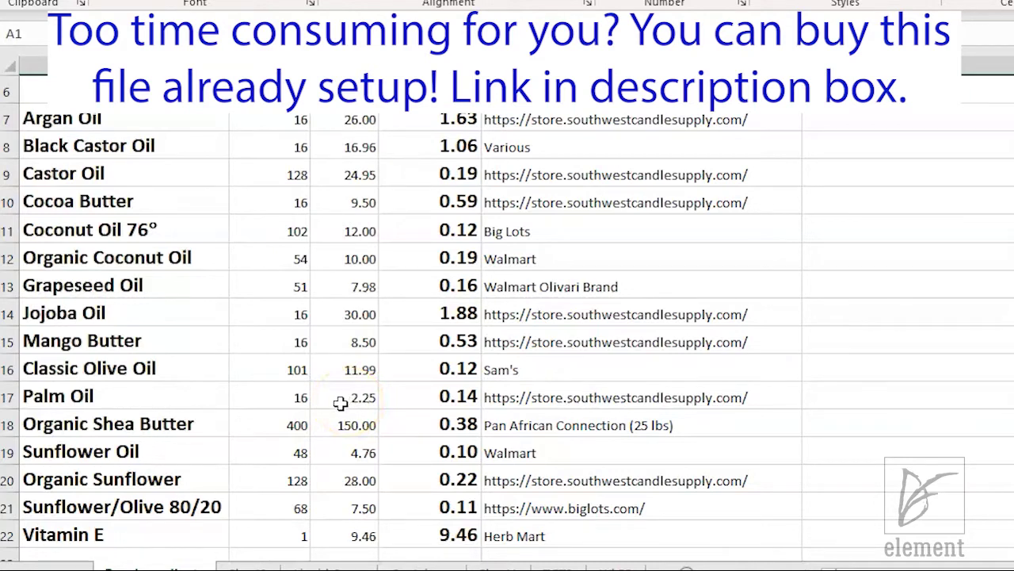
Examine the liquid phase ingredients with their purchase weights, rounded costs and suppliers
scroll(182, 467, down, 2)
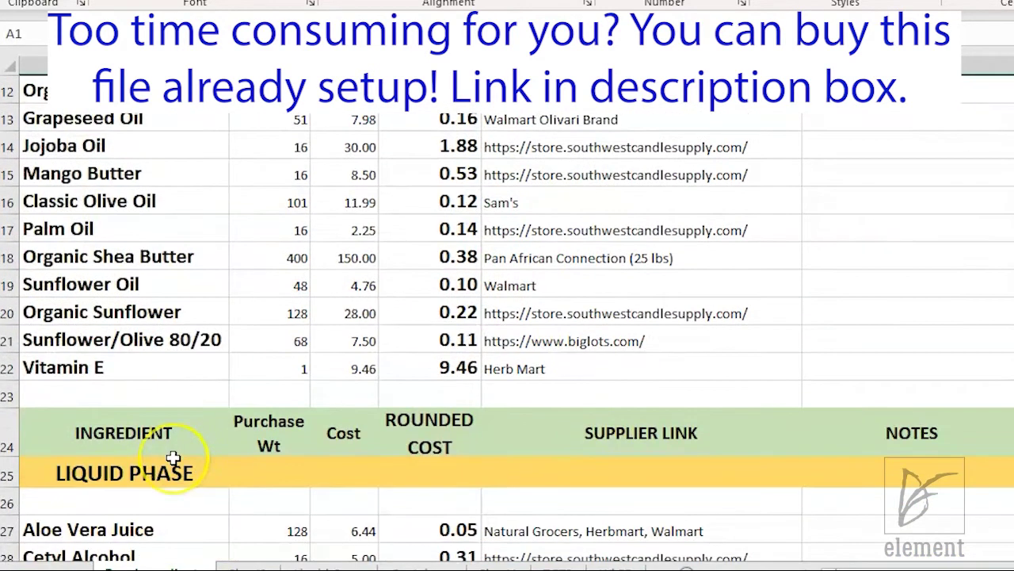
scroll(172, 458, down, 1)
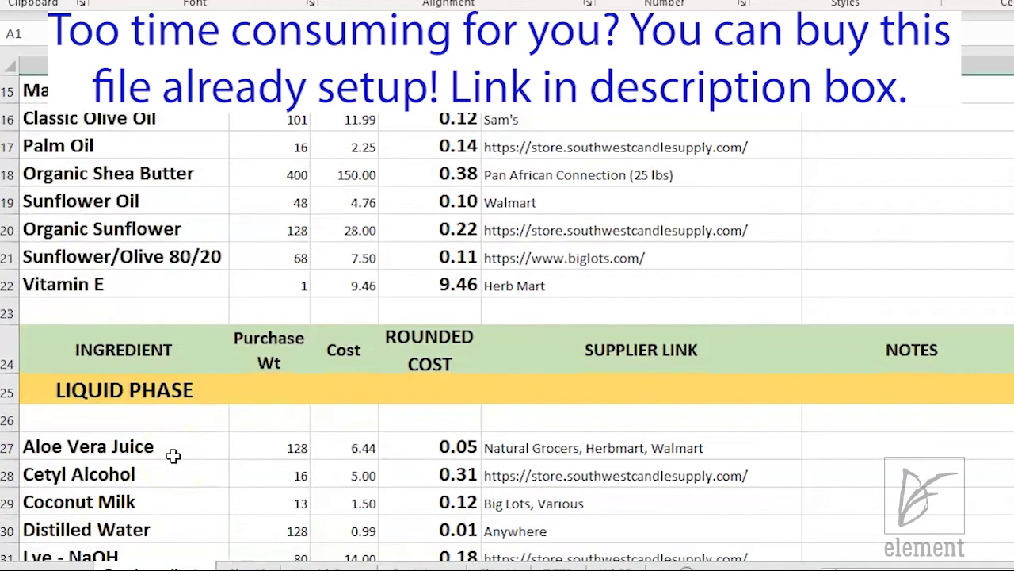
click(177, 443)
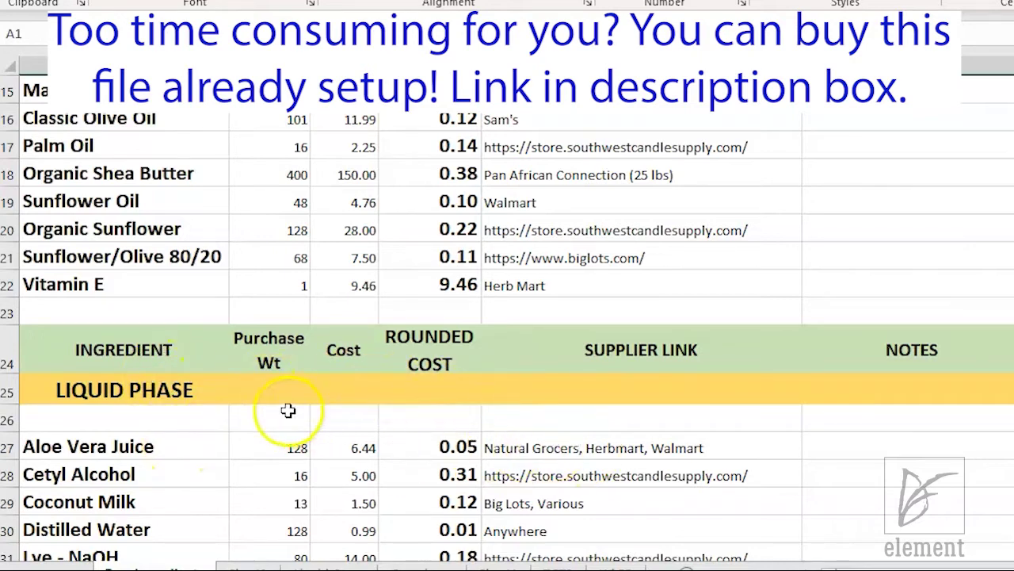
scroll(269, 396, down, 2)
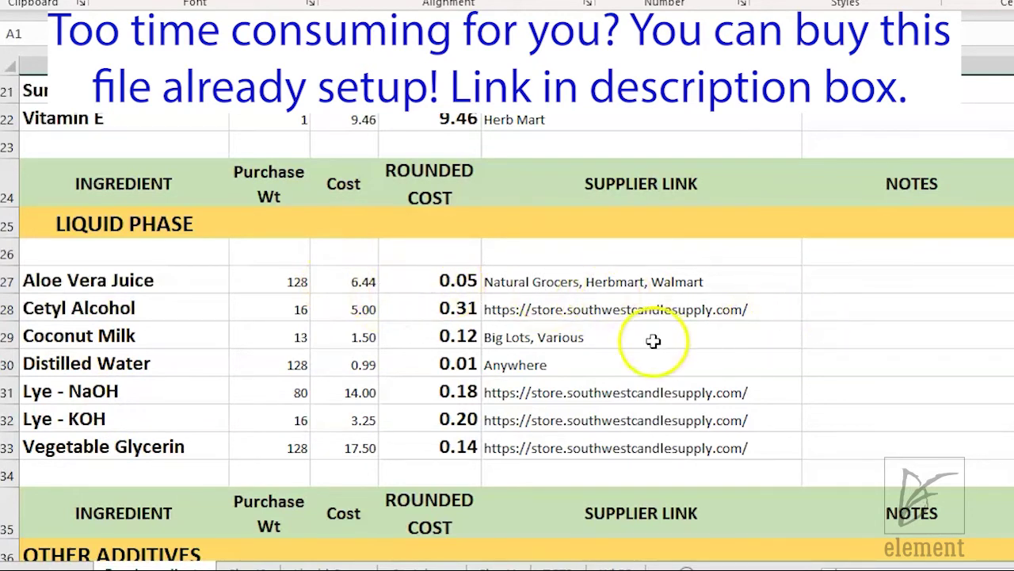
Look through the other additives section, covering essential oils, fragrance oil, waxes and botanical additives
scroll(169, 395, down, 2)
scroll(167, 396, down, 3)
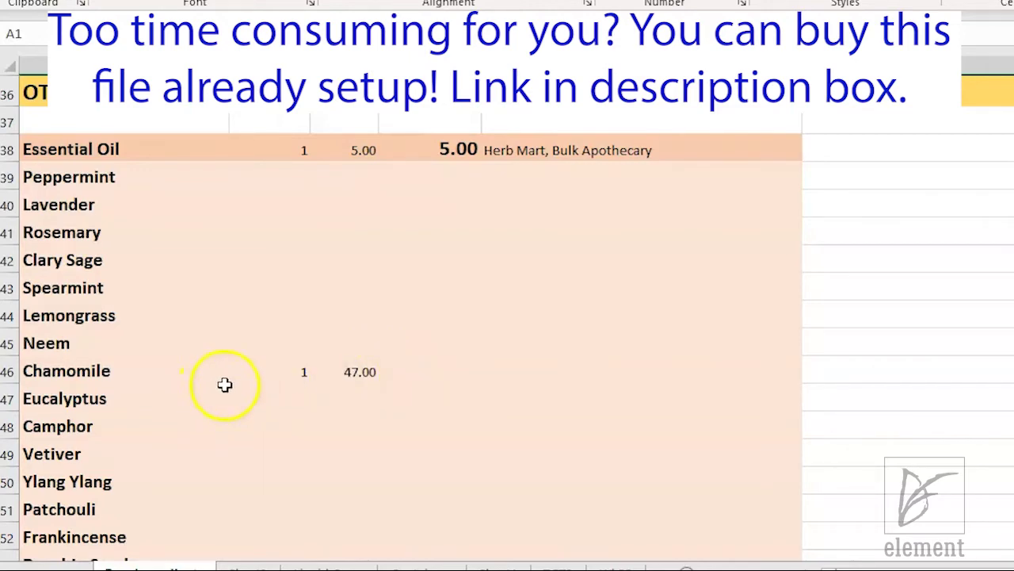
scroll(664, 350, down, 3)
scroll(579, 368, down, 2)
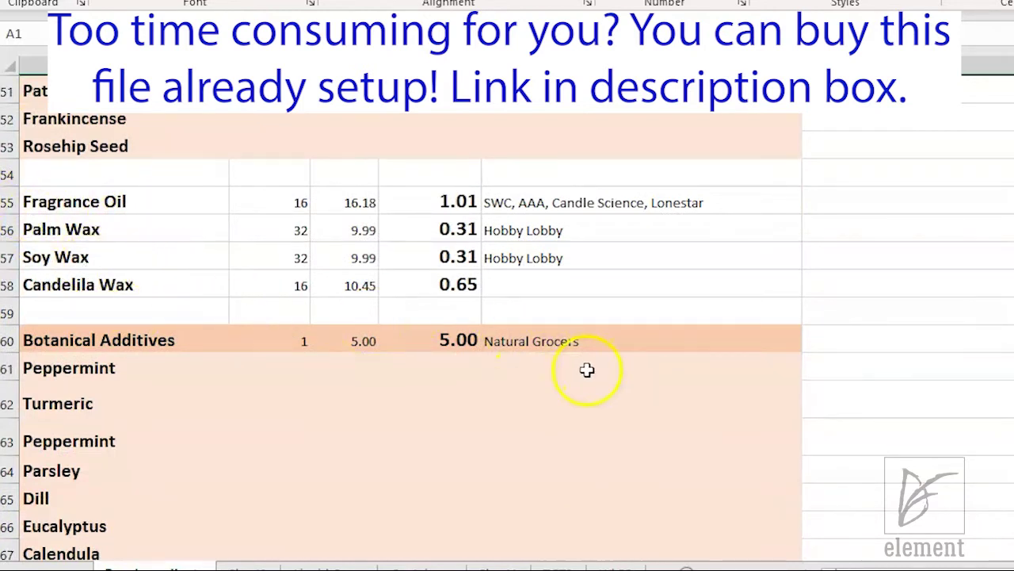
scroll(589, 367, down, 3)
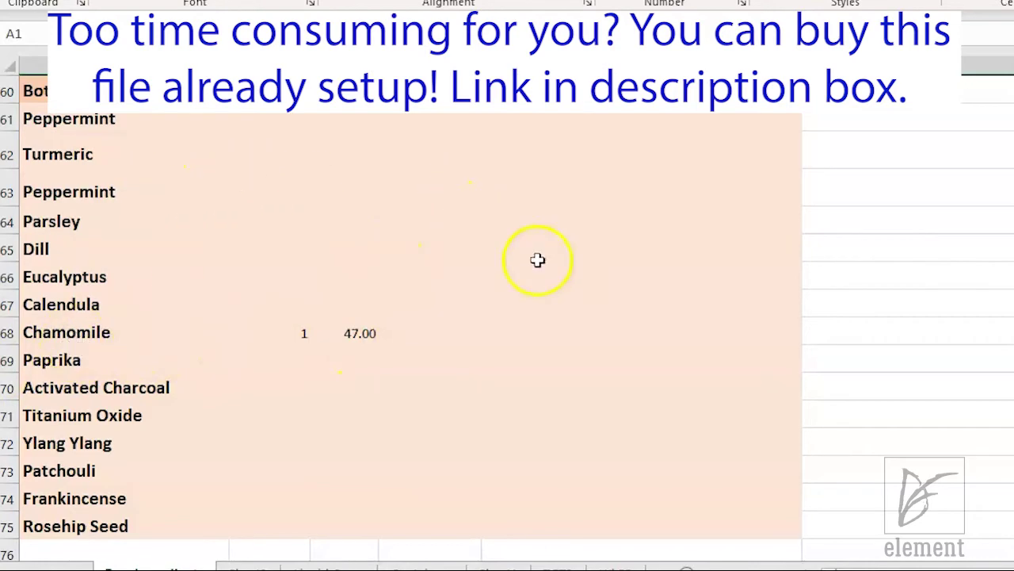
scroll(567, 489, down, 3)
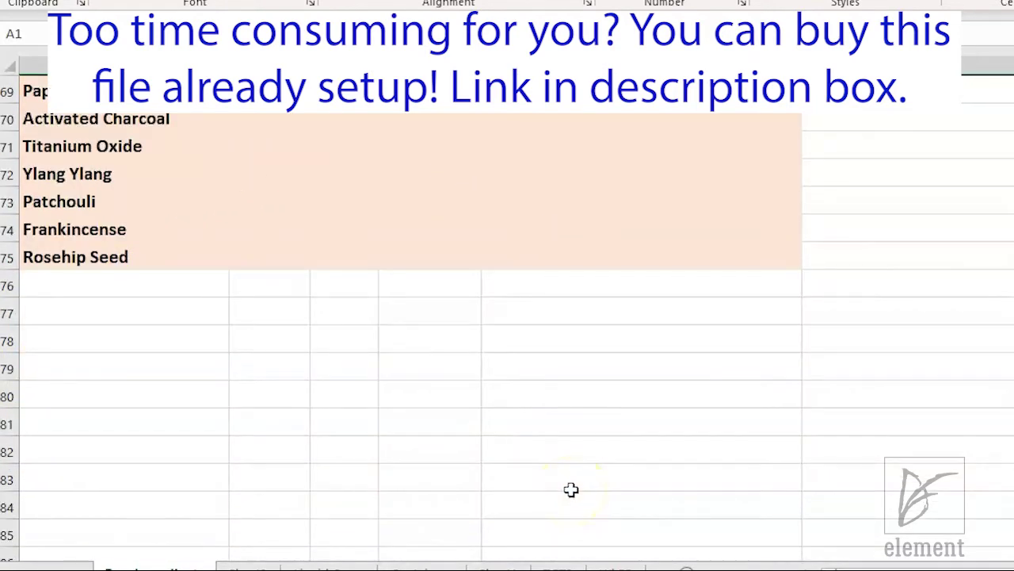
scroll(249, 396, up, 4)
scroll(238, 495, up, 18)
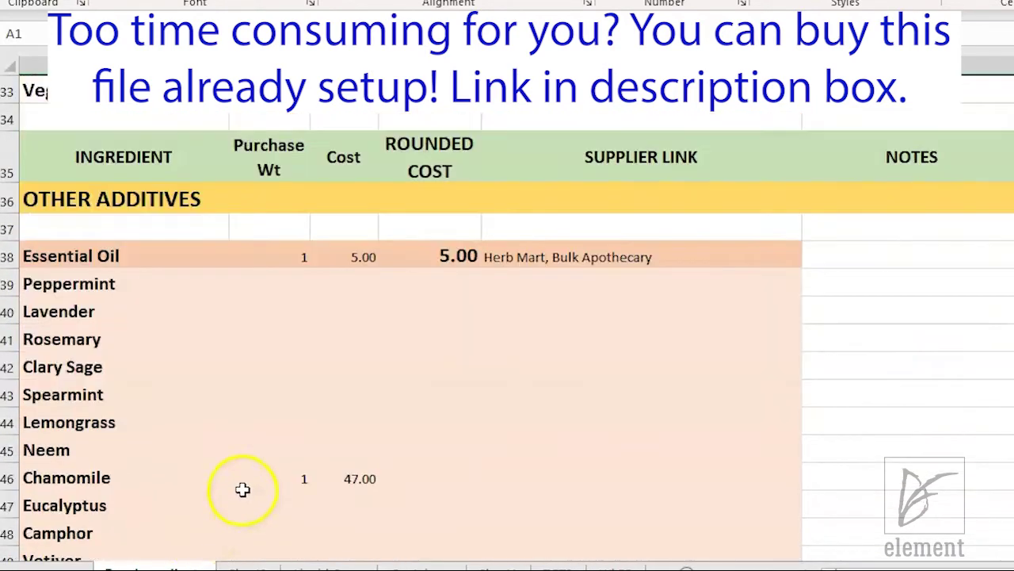
Switch to the Bar Soap (VP 5.5) costing workbook and examine its raw materials cost table
key(alt+Tab)
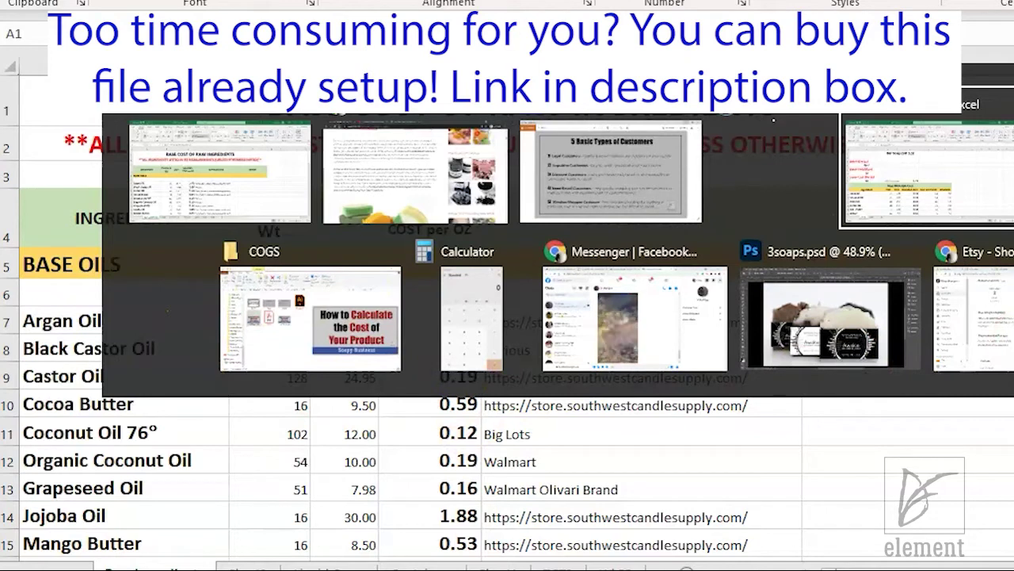
key(alt+Tab)
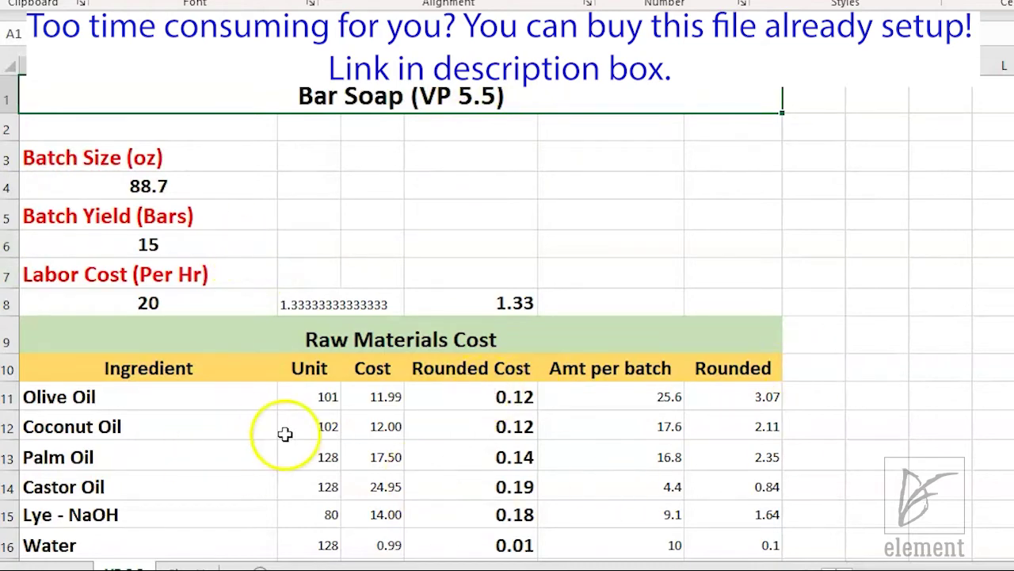
scroll(285, 433, down, 2)
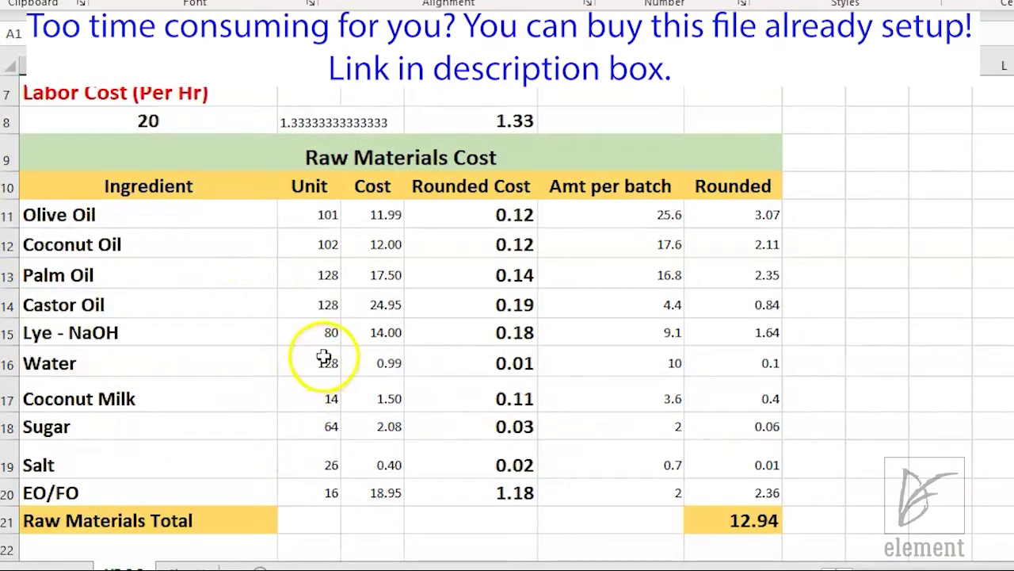
scroll(214, 283, up, 1)
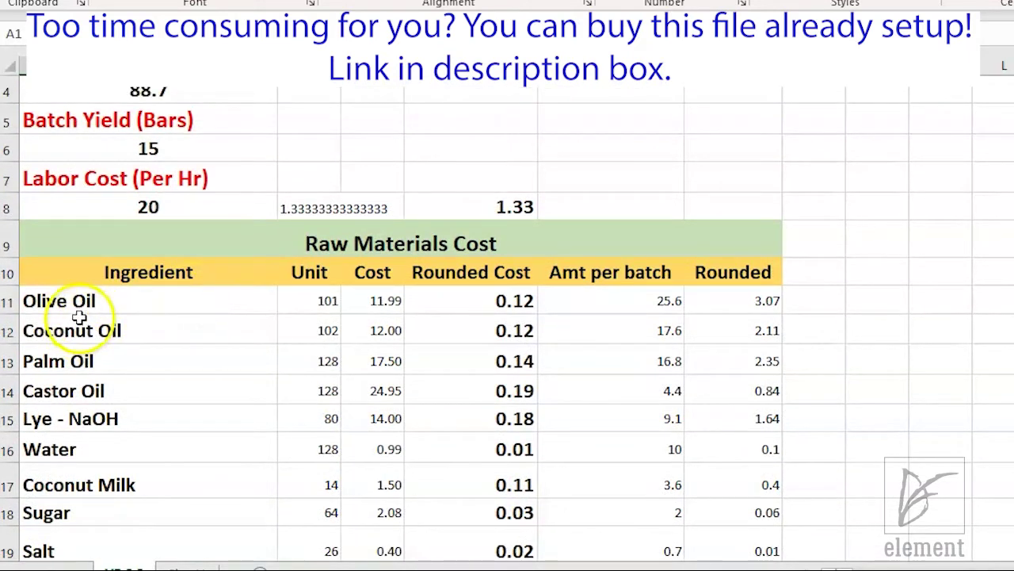
key(alt+space)
key(Escape)
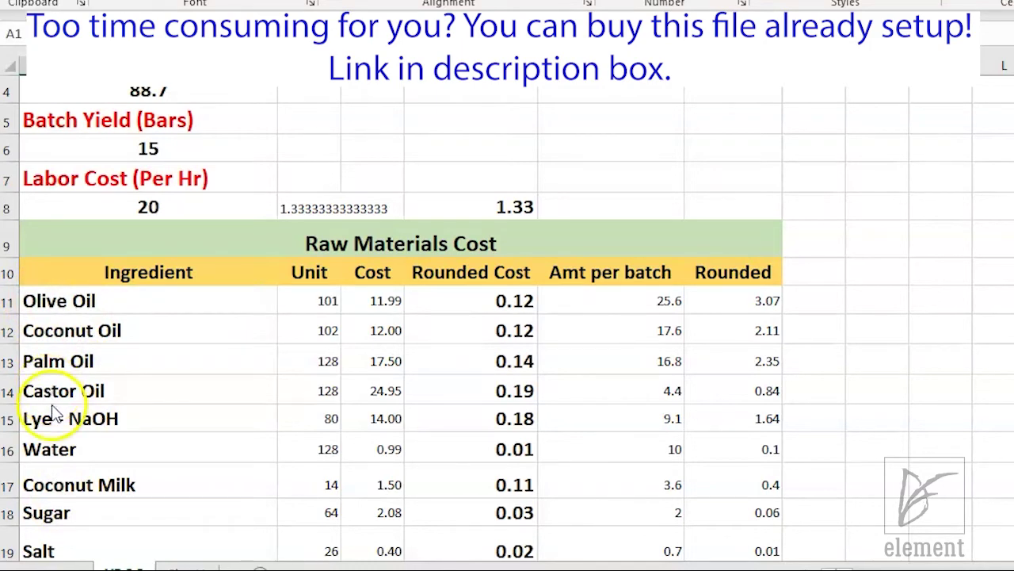
Compare the bar soap recipe with the base ingredient cost sheet and review its batch inputs and raw materials costs
key(alt+Tab)
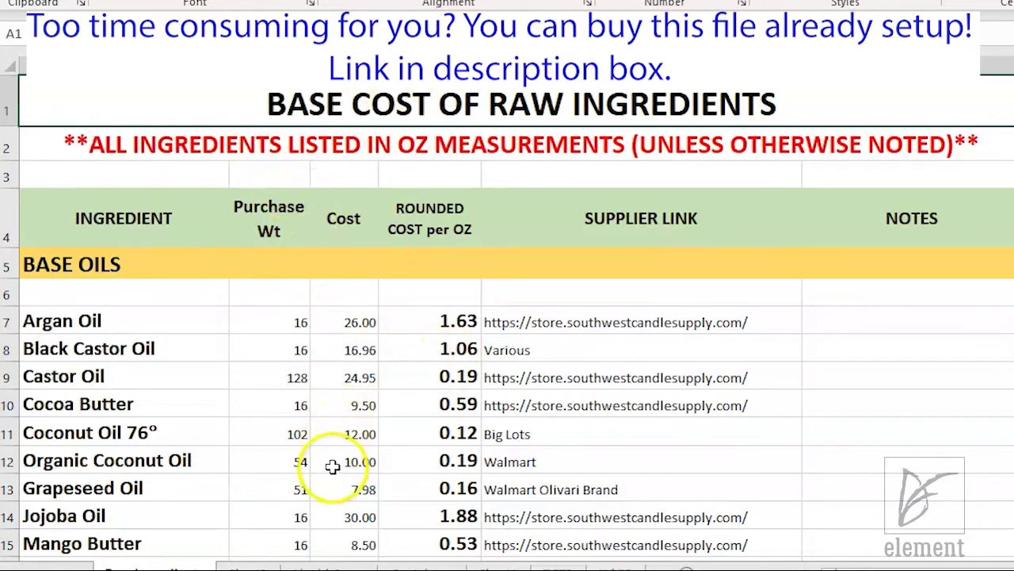
key(alt+Tab)
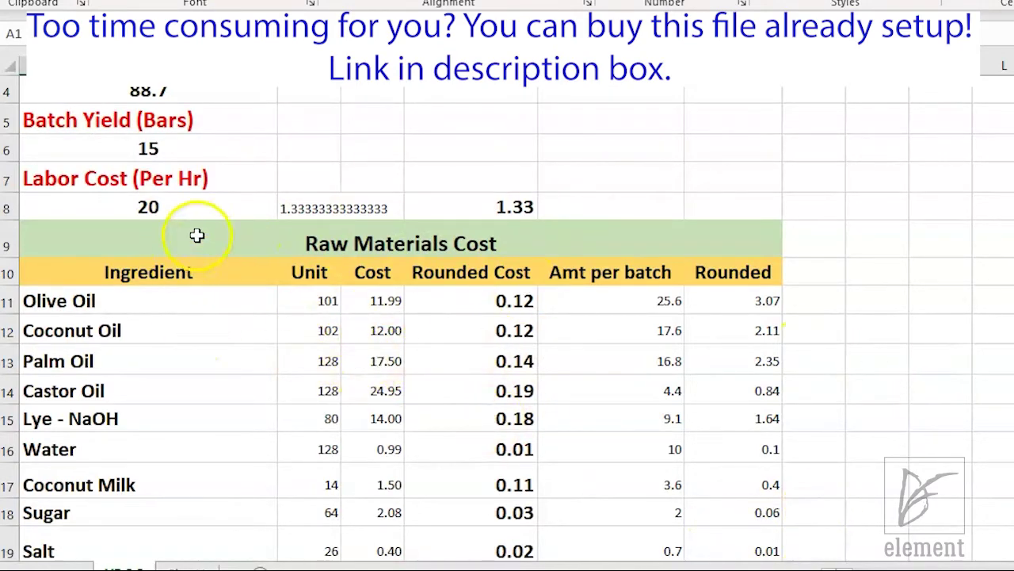
scroll(191, 243, up, 1)
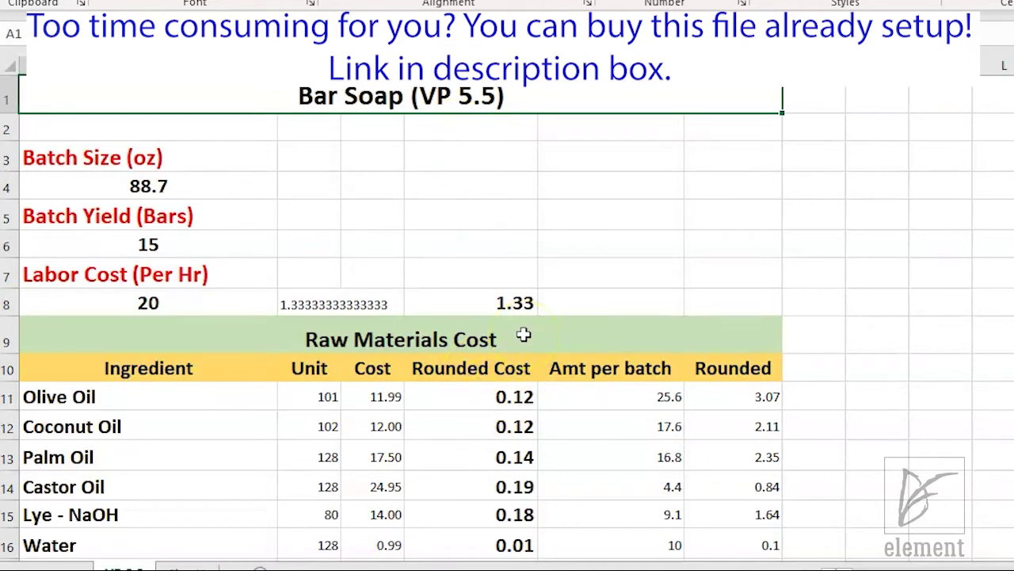
scroll(618, 292, down, 1)
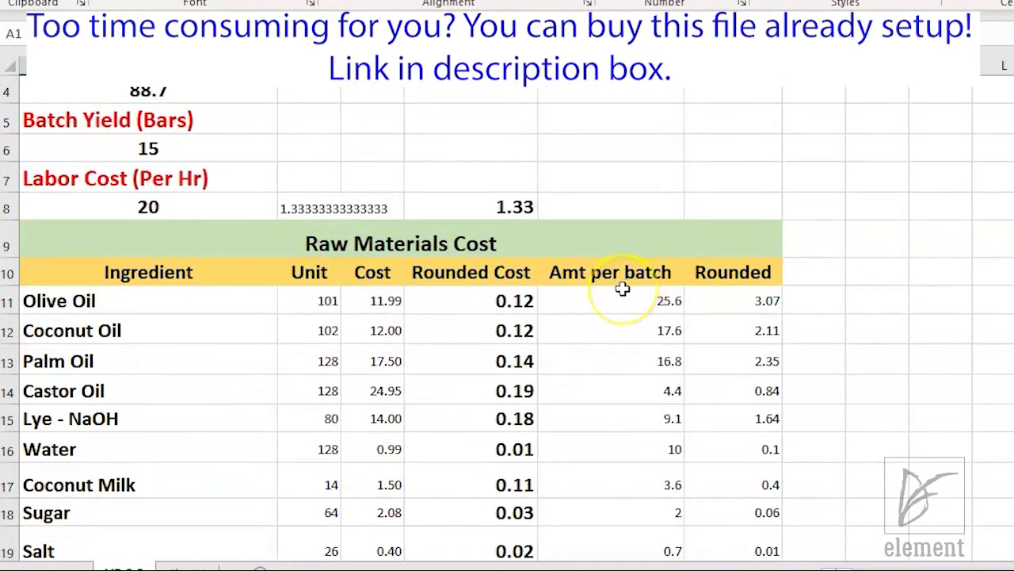
scroll(621, 290, up, 1)
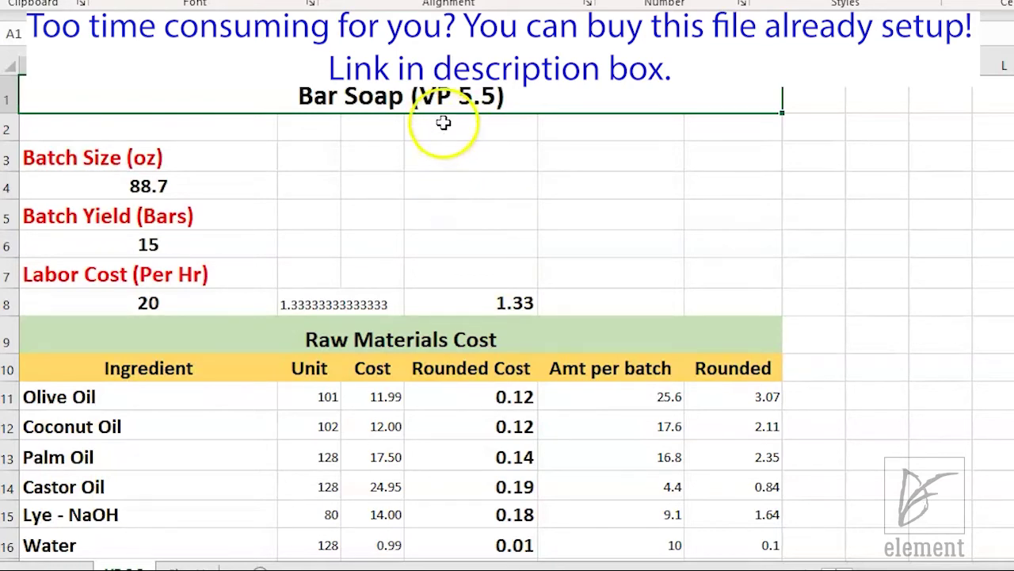
scroll(376, 173, down, 2)
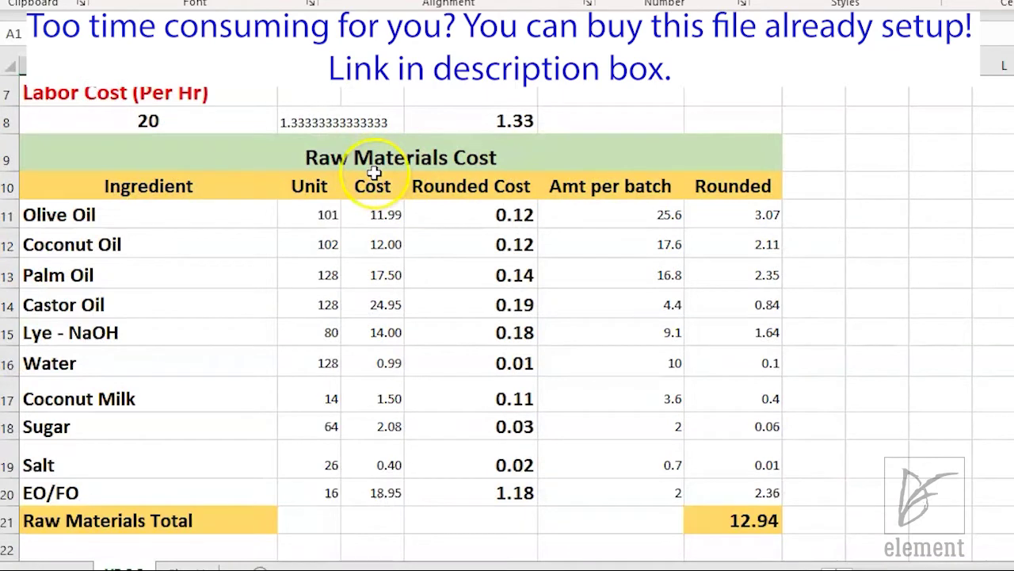
scroll(374, 173, up, 2)
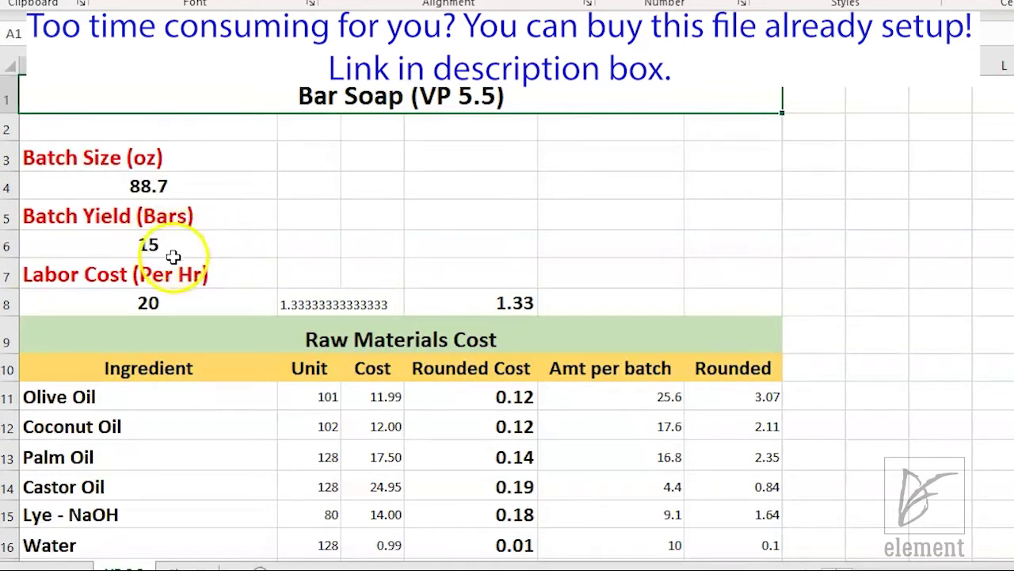
Try a batch yield of 24 bars to test the labor cost calculation, and undo the change
click(148, 244)
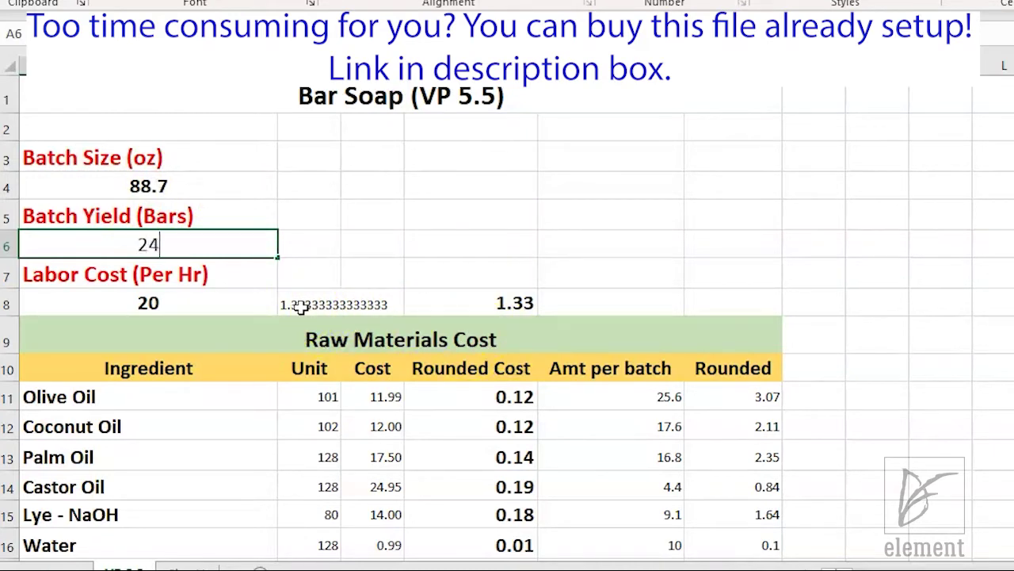
key(Tab)
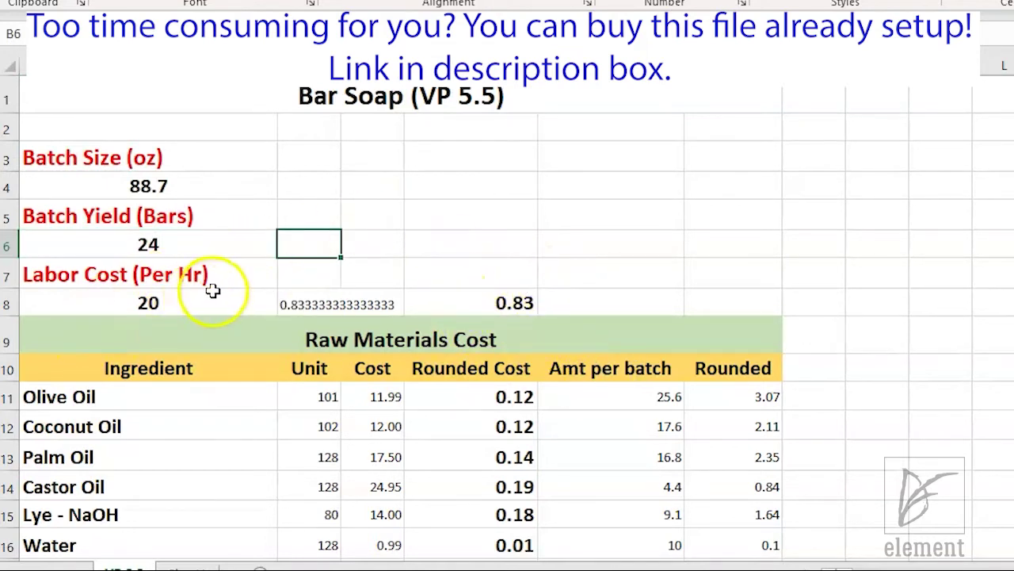
key(ctrl+z)
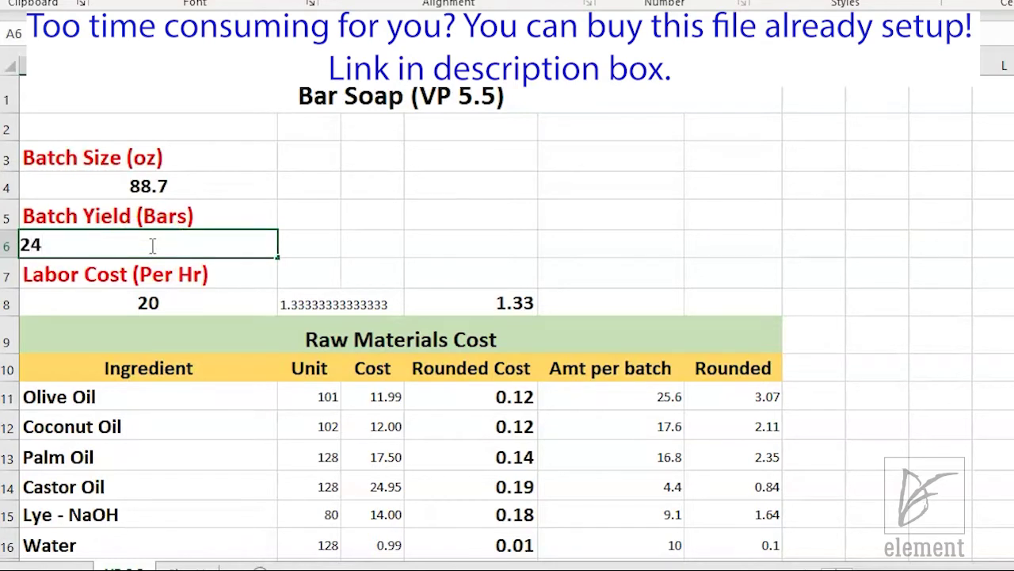
key(Tab)
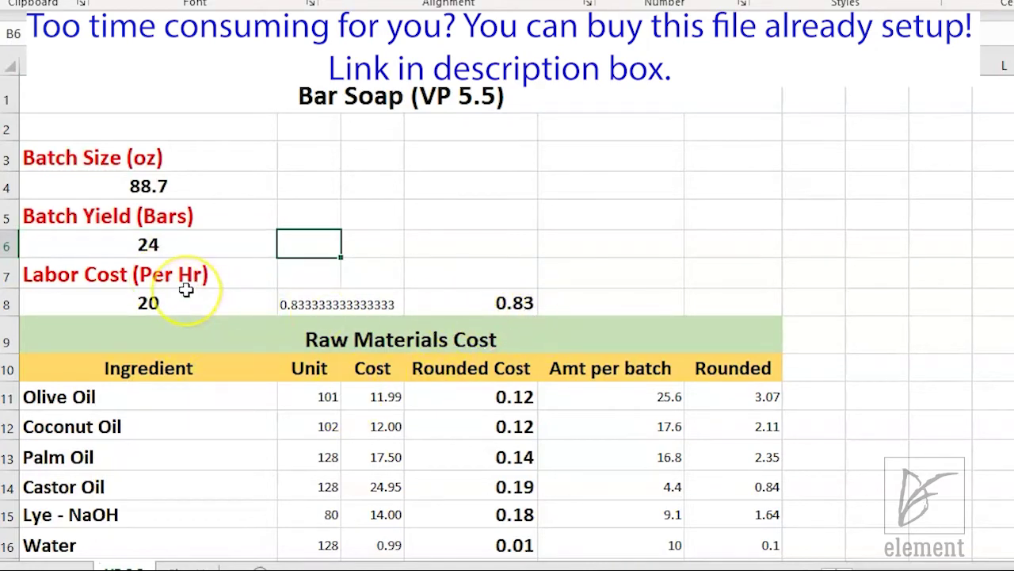
key(ctrl+z)
Examine the packaging and labor costs and the batch cost totals below the raw materials table
scroll(185, 290, down, 2)
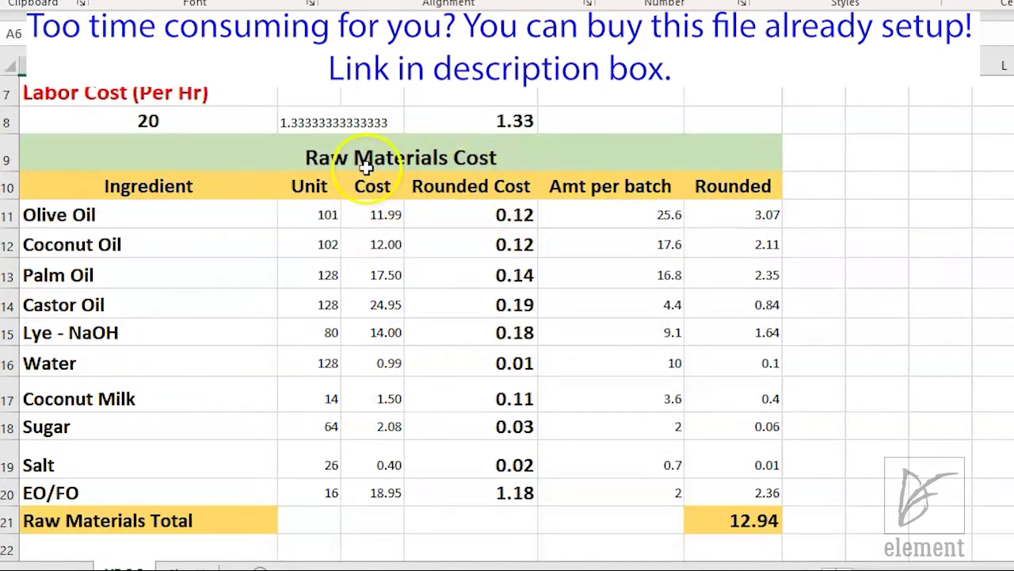
scroll(412, 136, down, 5)
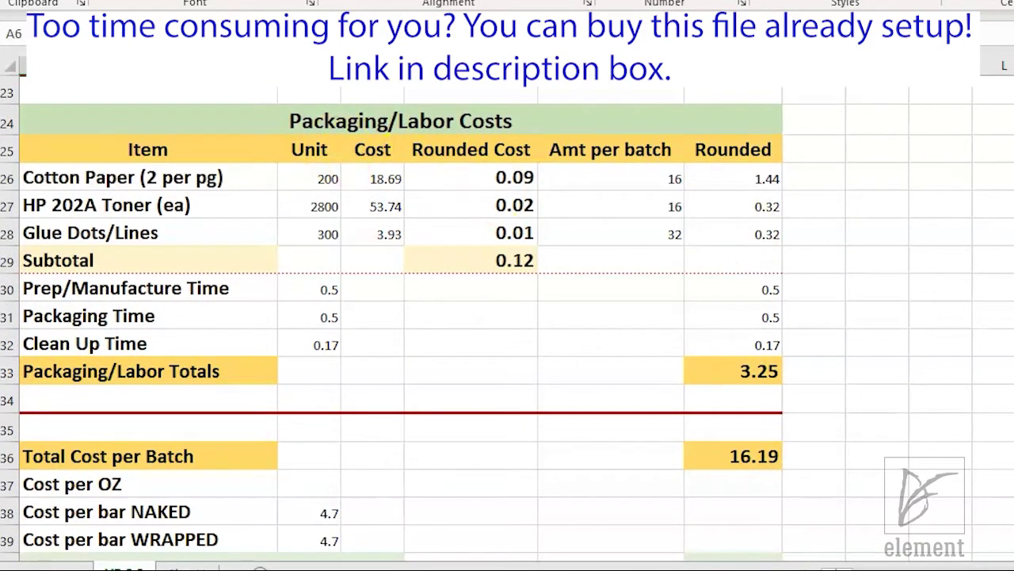
Review the per-bar cost and pricing rows, then compare the raw materials table with the packaging and labor costs
scroll(617, 483, down, 3)
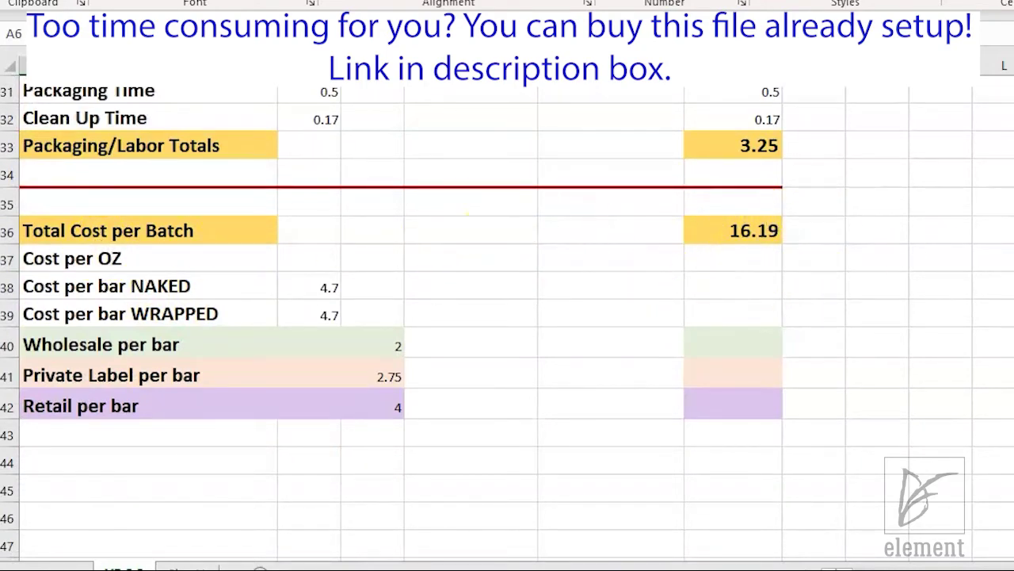
scroll(507, 317, up, 3)
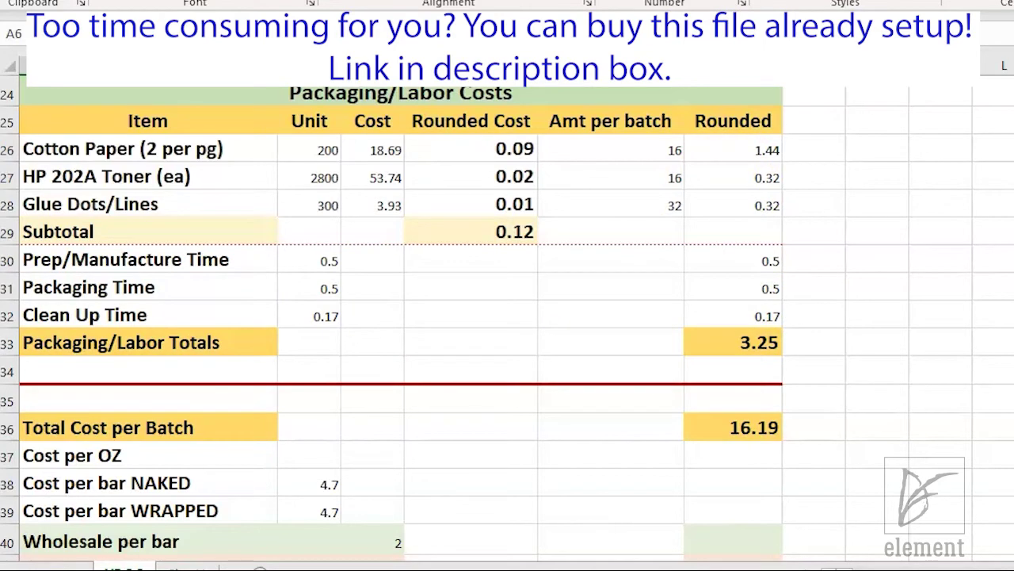
scroll(508, 317, up, 5)
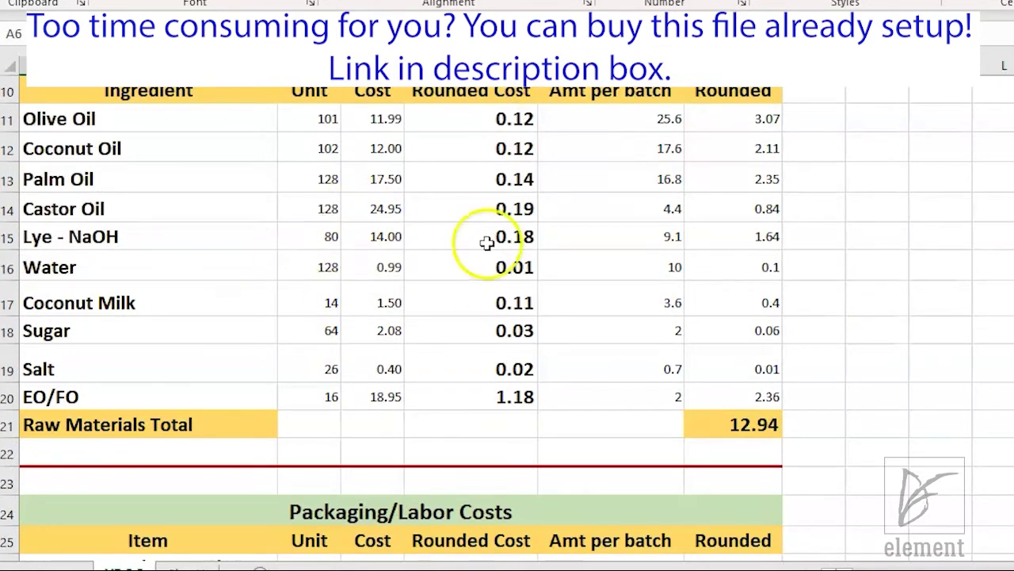
scroll(507, 317, down, 4)
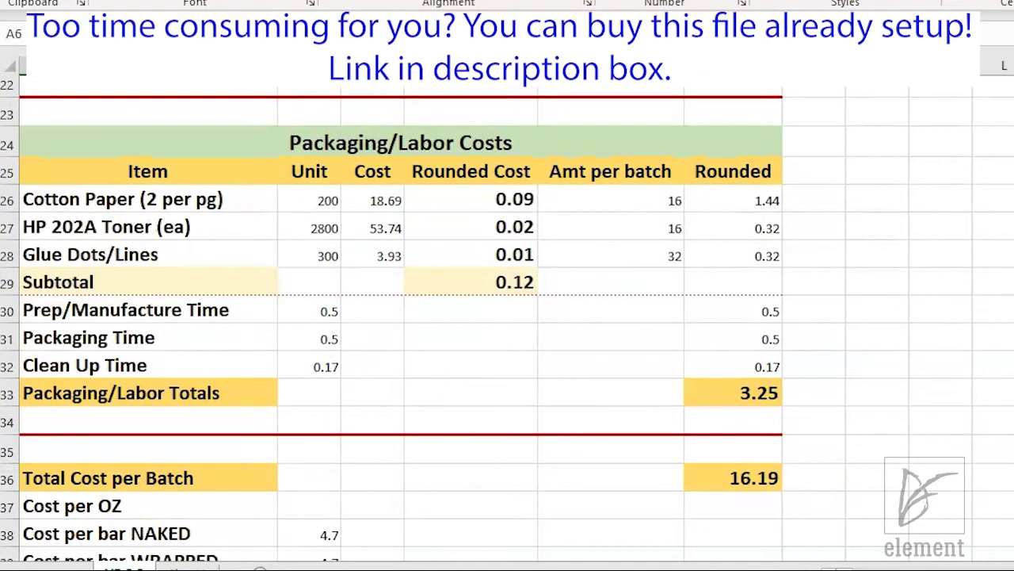
scroll(507, 317, up, 1)
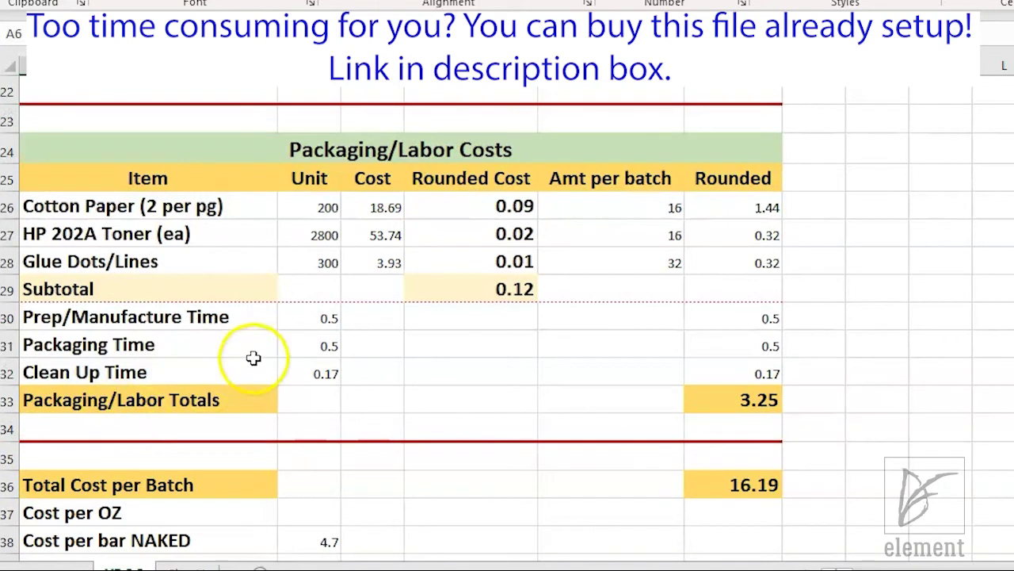
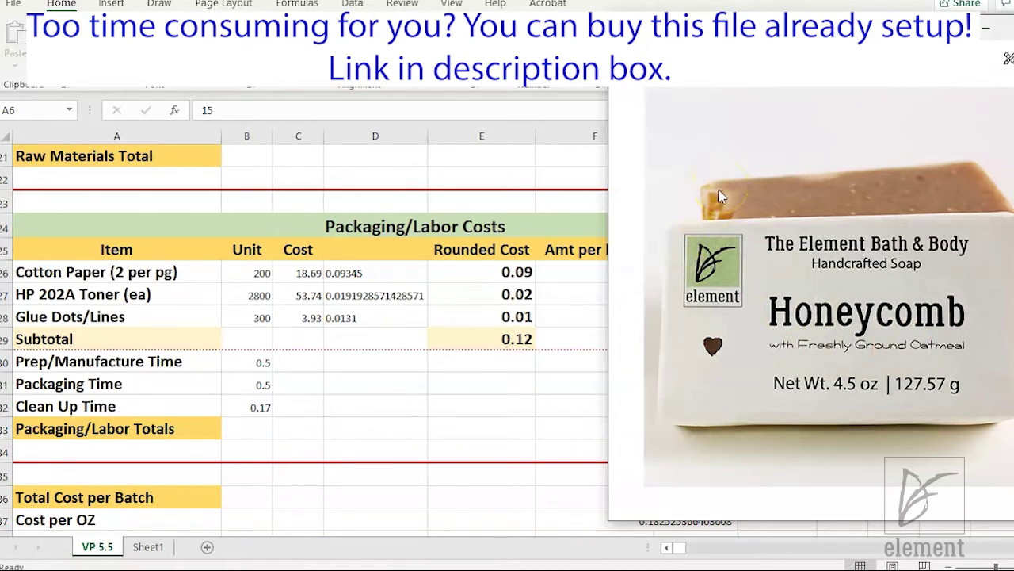
Examine the wrapped Honeycomb soap photo for the paper, toner and glue used in its packaging
click(729, 300)
click(849, 307)
click(716, 374)
click(765, 383)
click(862, 317)
click(713, 196)
click(790, 336)
mouse_move(634, 234)
click(770, 262)
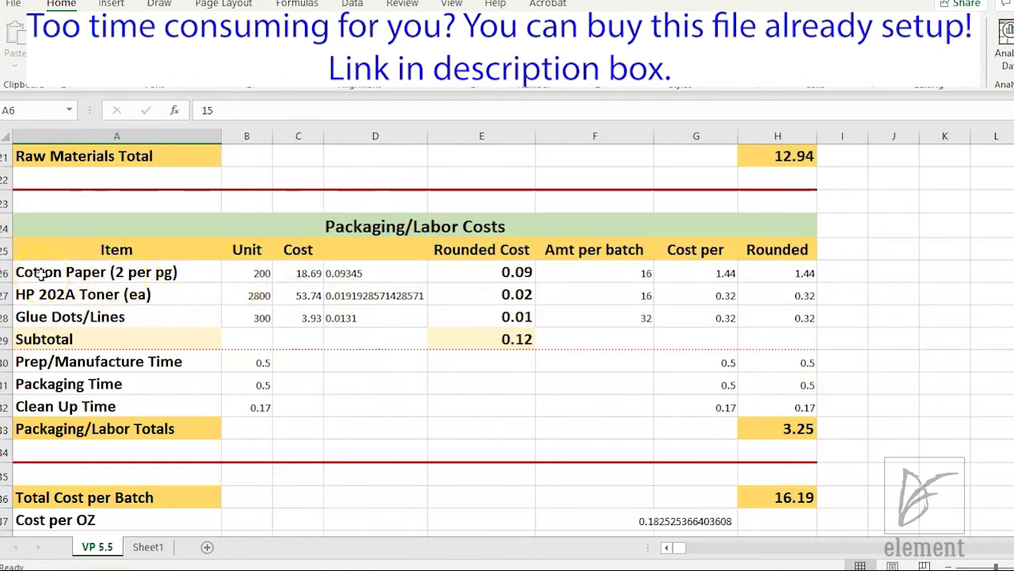
Convert 10 minutes of clean up time to hours by computing 10/60 in Calculator, and return to the costing workbook
key(alt+Tab)
key(Escape)
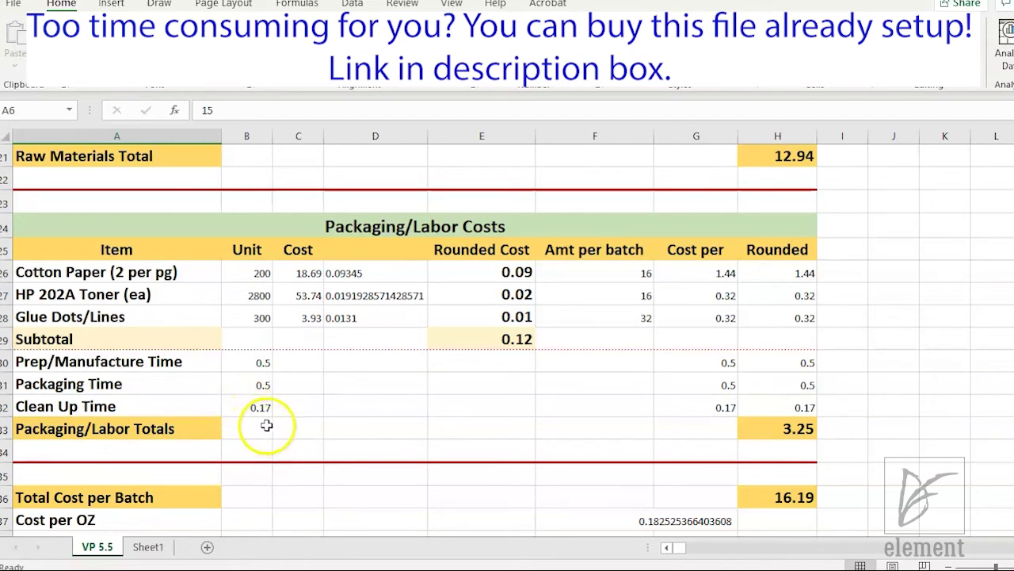
mouse_move(419, 555)
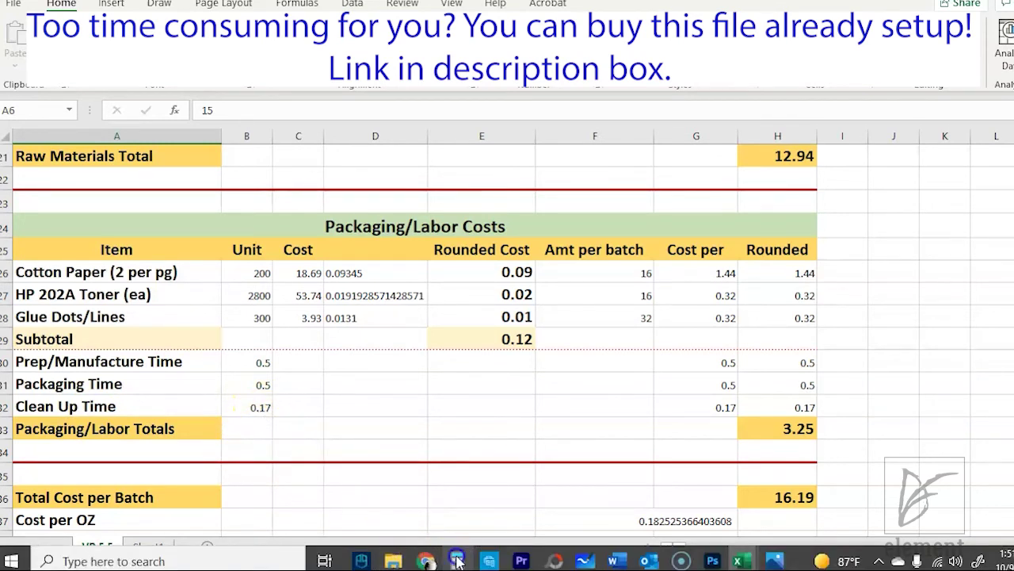
click(456, 559)
key(Escape)
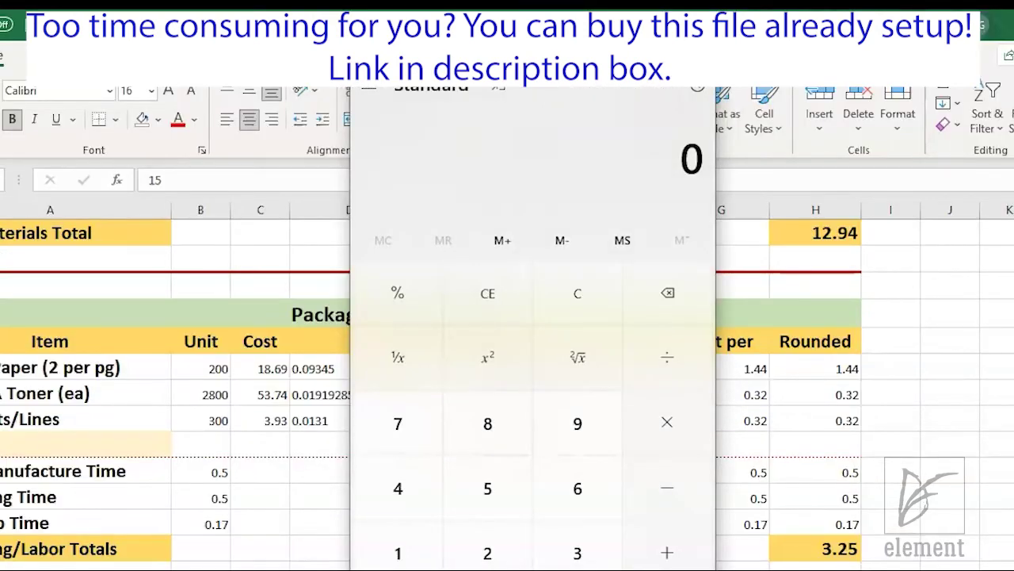
text(10/)
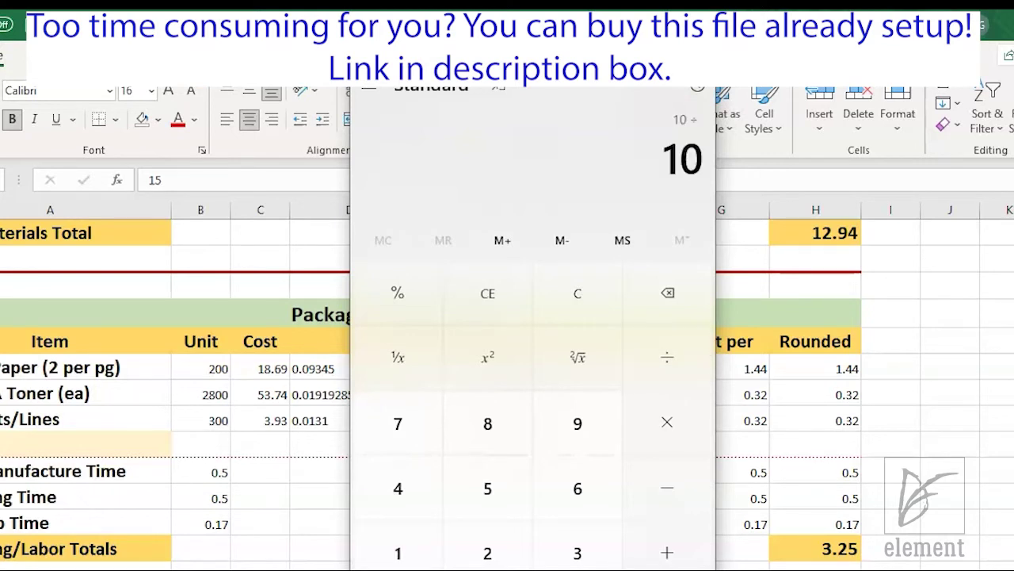
text(60)
key(Return)
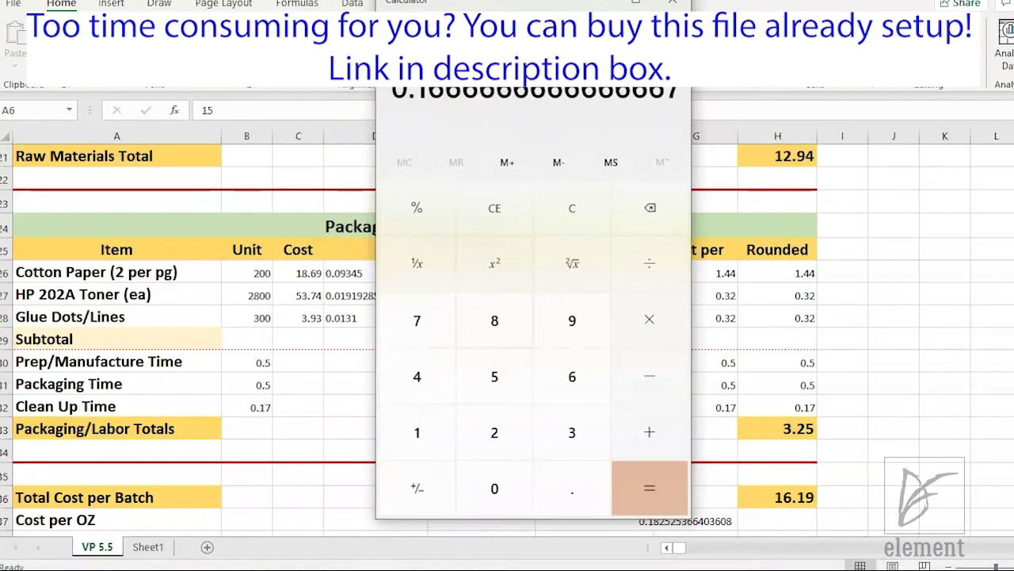
key(alt+Tab)
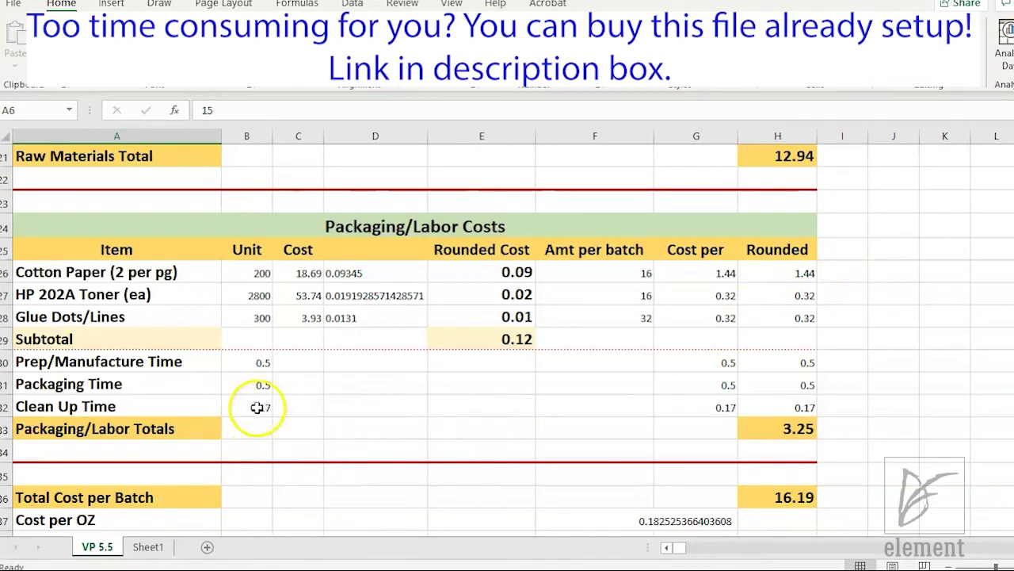
Copy the rounded labor cost formula =ROUND(B8,2) from cell E8 as text, leaving the cell's formula intact
click(298, 361)
scroll(978, 256, up, 7)
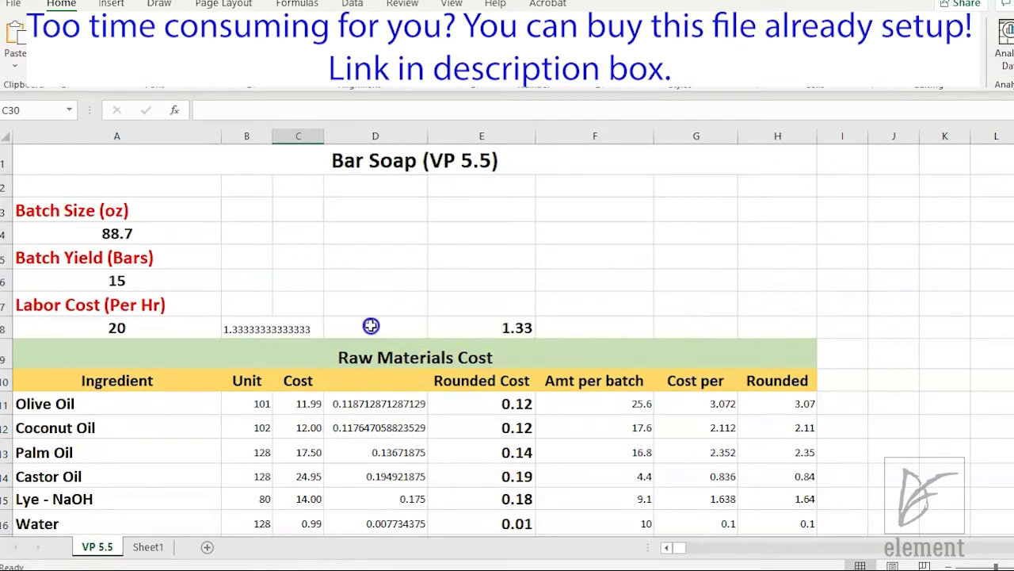
click(515, 327)
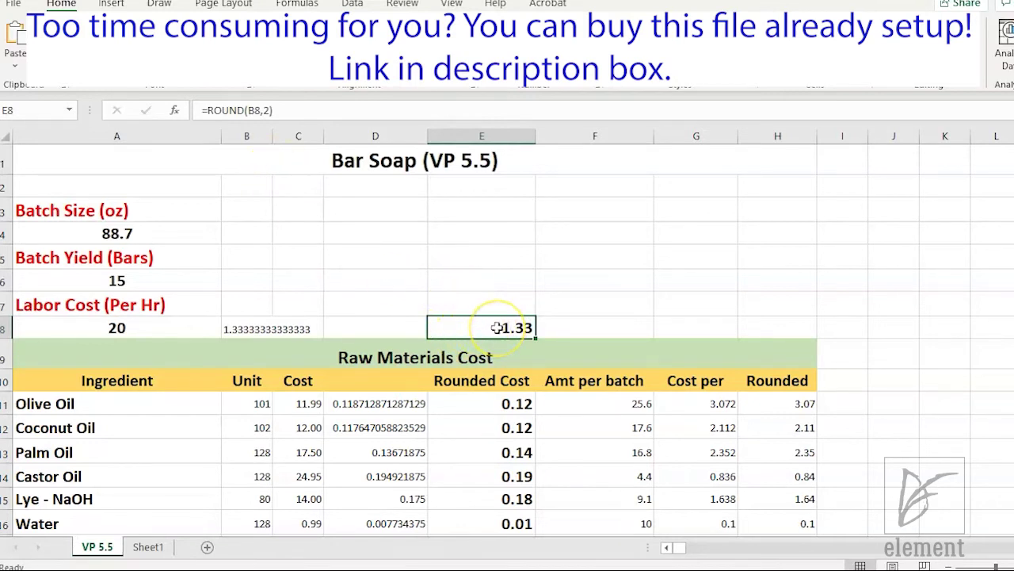
click(511, 326)
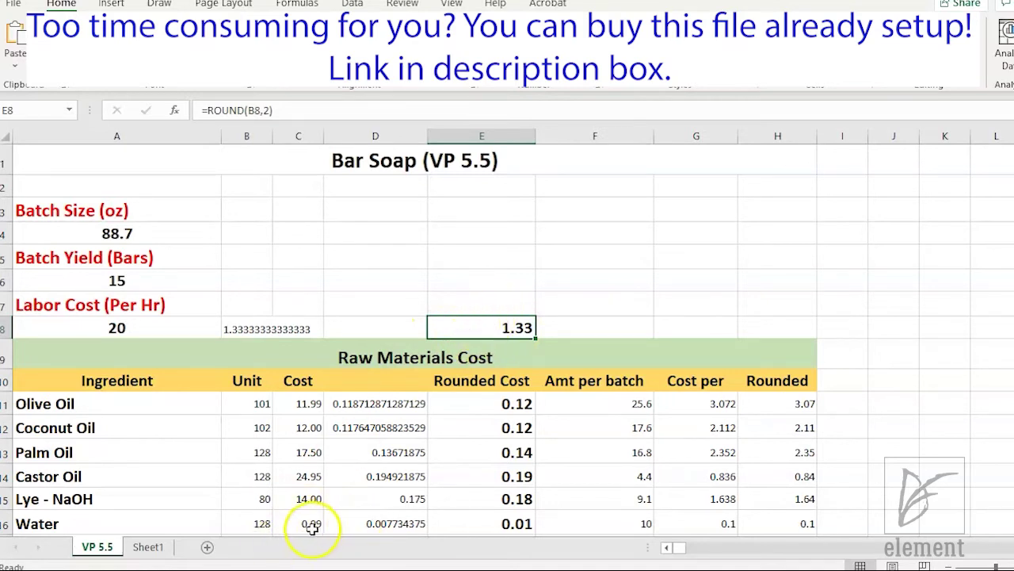
click(494, 328)
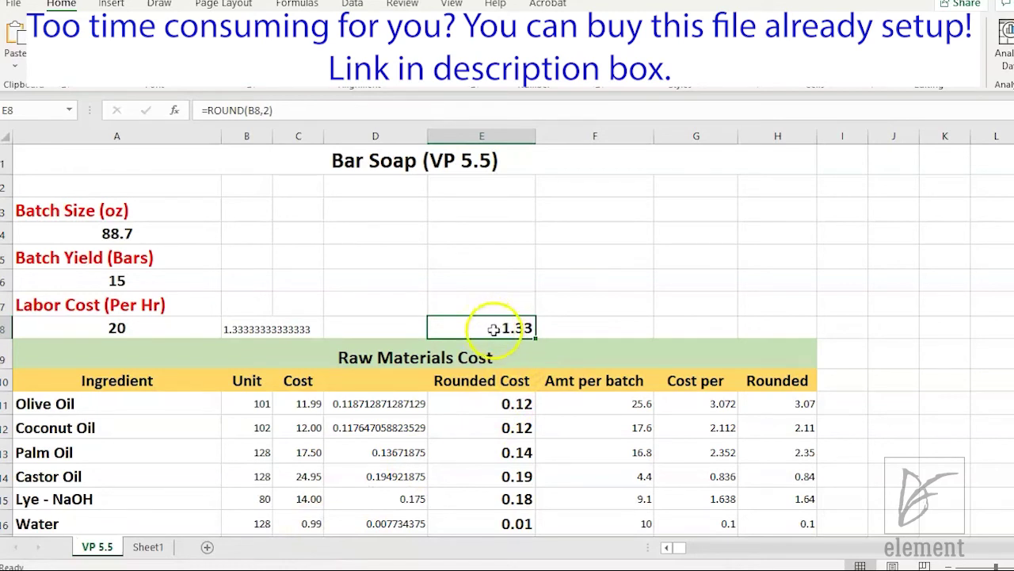
click(264, 108)
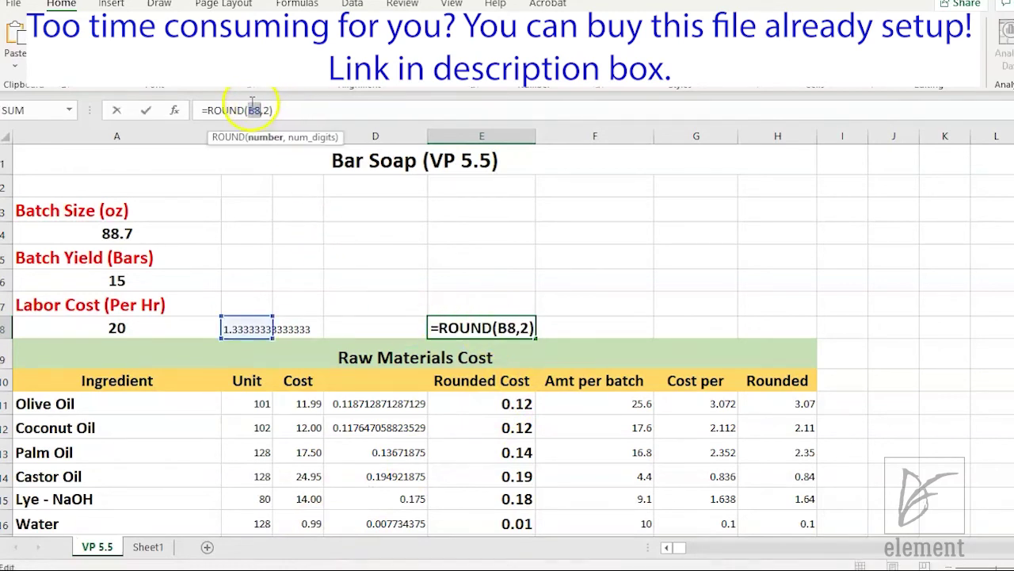
triple_click(250, 105)
click(279, 111)
triple_click(250, 110)
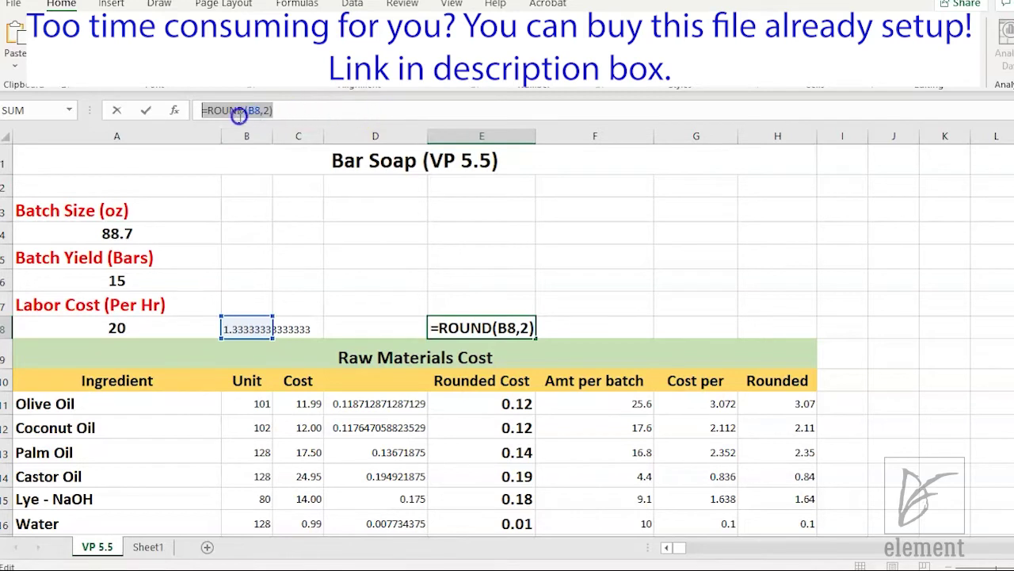
key(ctrl+Return)
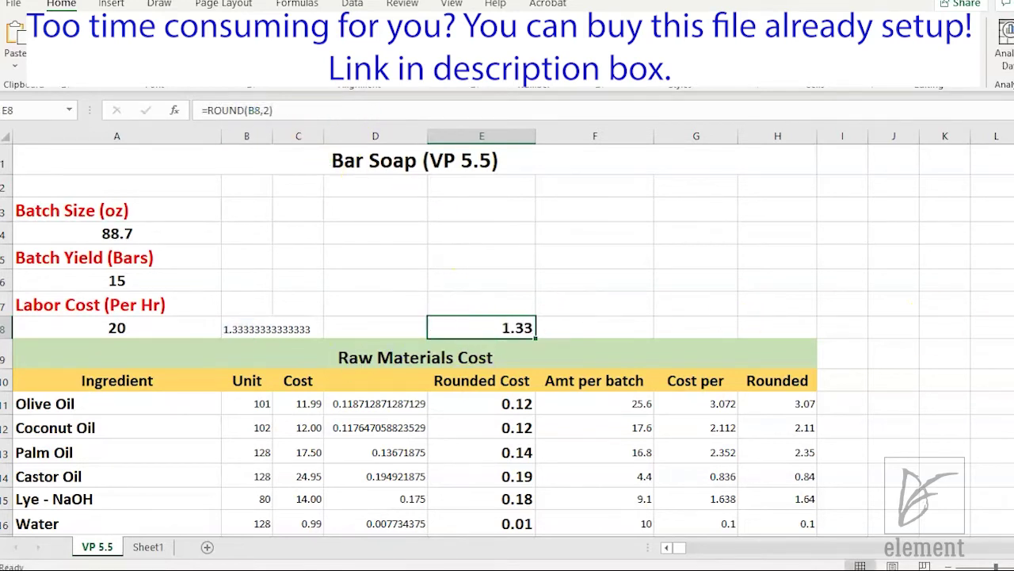
Paste =ROUND(B8,2) into the Cost cells for Prep/Manufacture Time, Packaging Time and Clean Up Time (C30, C31 and C32)
scroll(859, 428, down, 7)
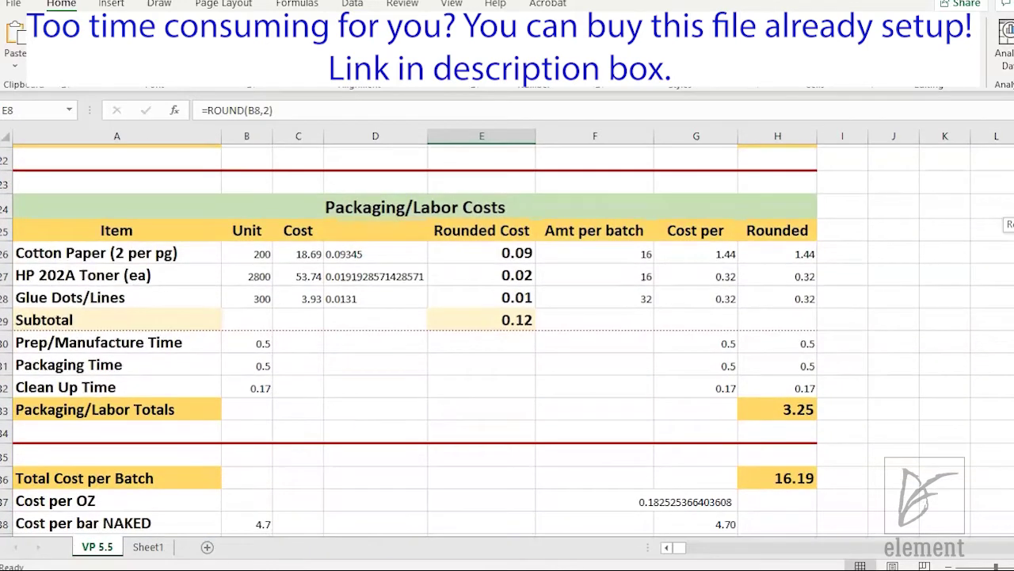
click(309, 340)
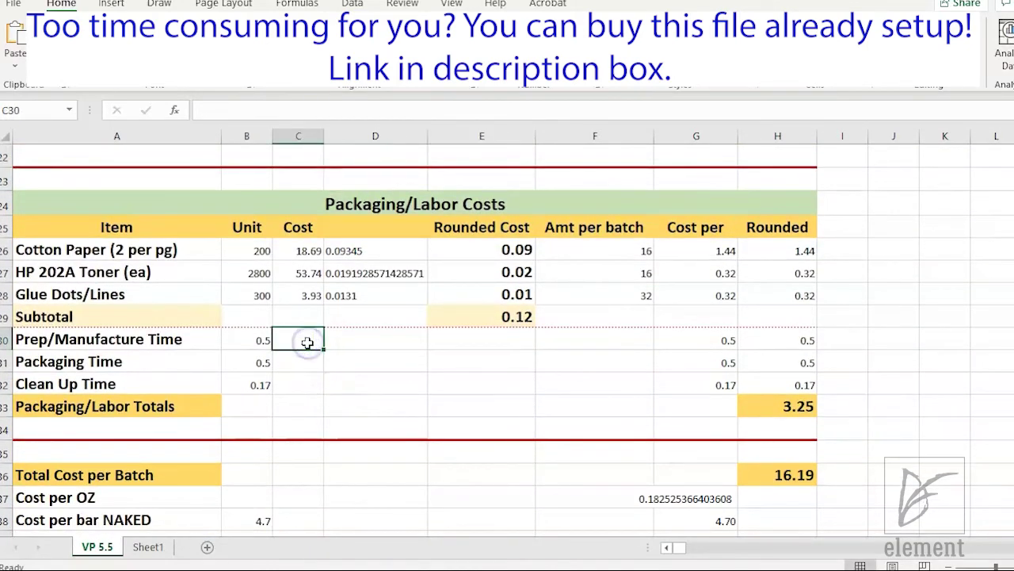
text(1.33)
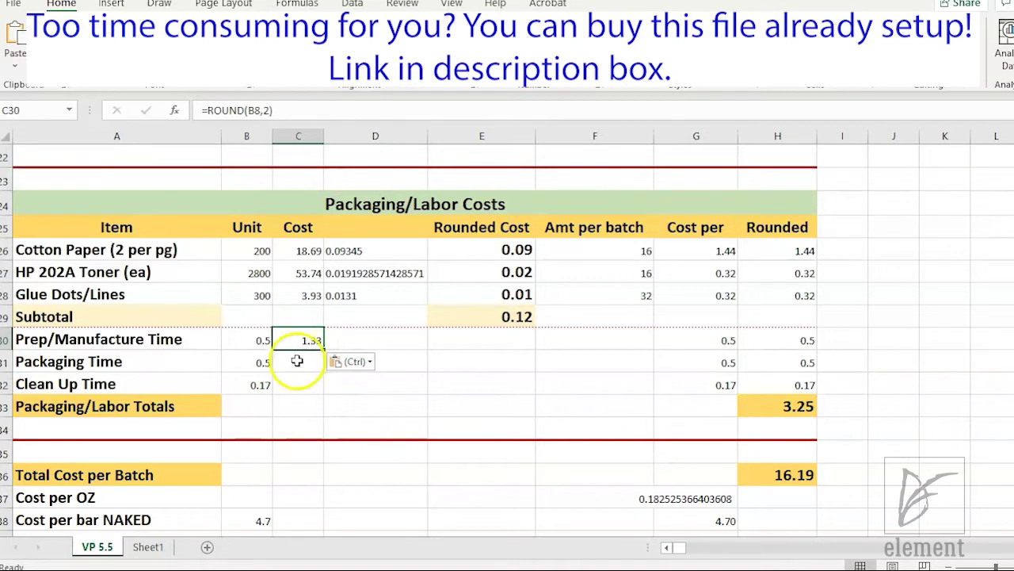
click(302, 362)
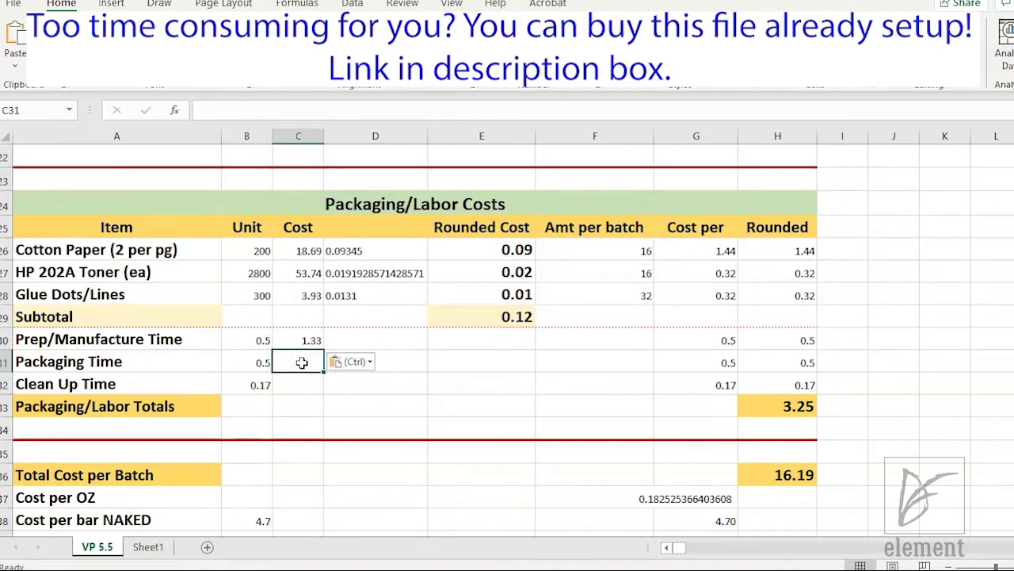
key(ctrl+v)
click(302, 384)
key(ctrl+v)
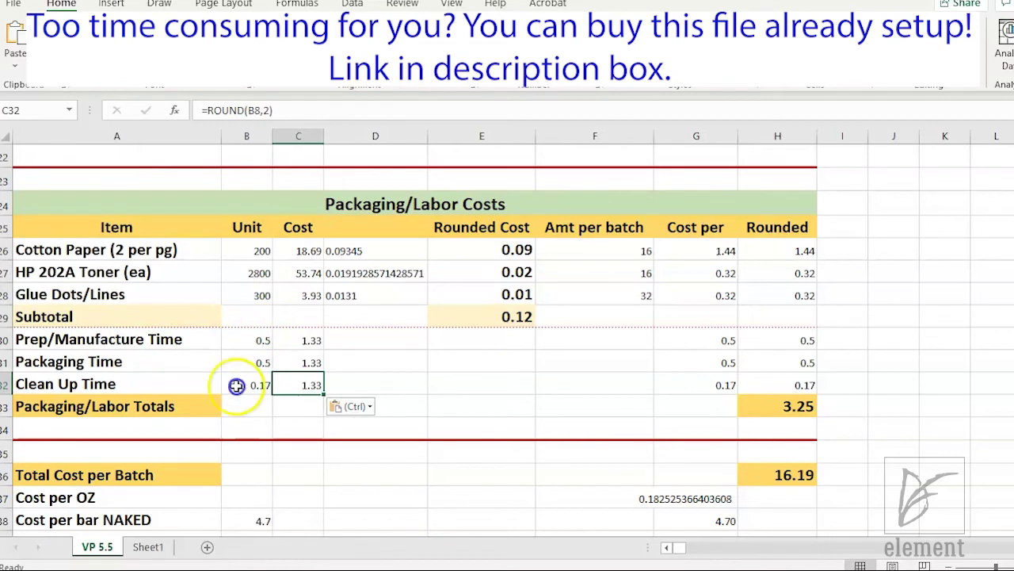
Enter =product(C30,B30) in D30 to multiply the Prep/Manufacture Time's labor cost by its time
scroll(359, 298, down, 1)
click(359, 298)
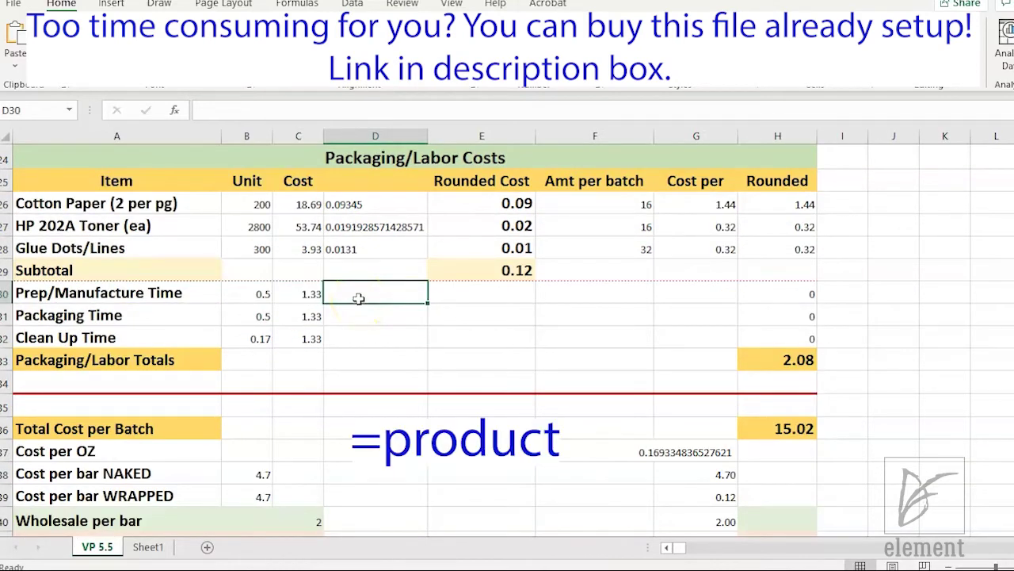
text(=product()
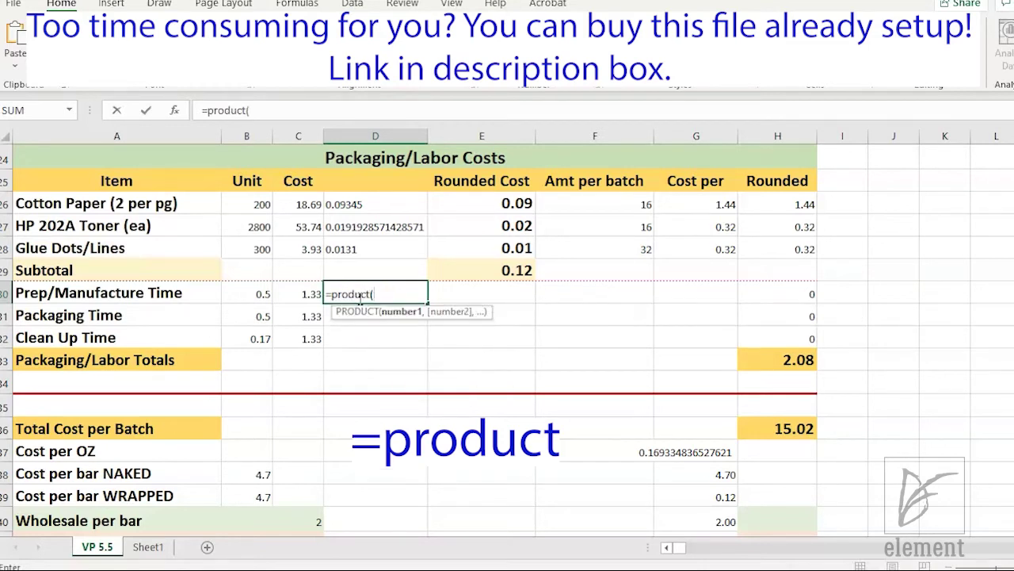
click(299, 294)
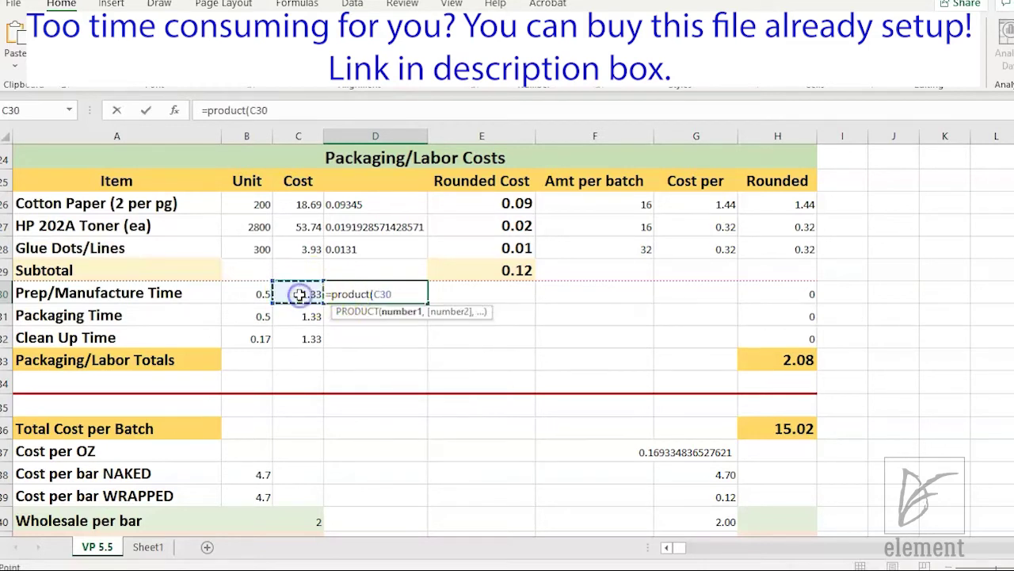
text(,)
click(251, 293)
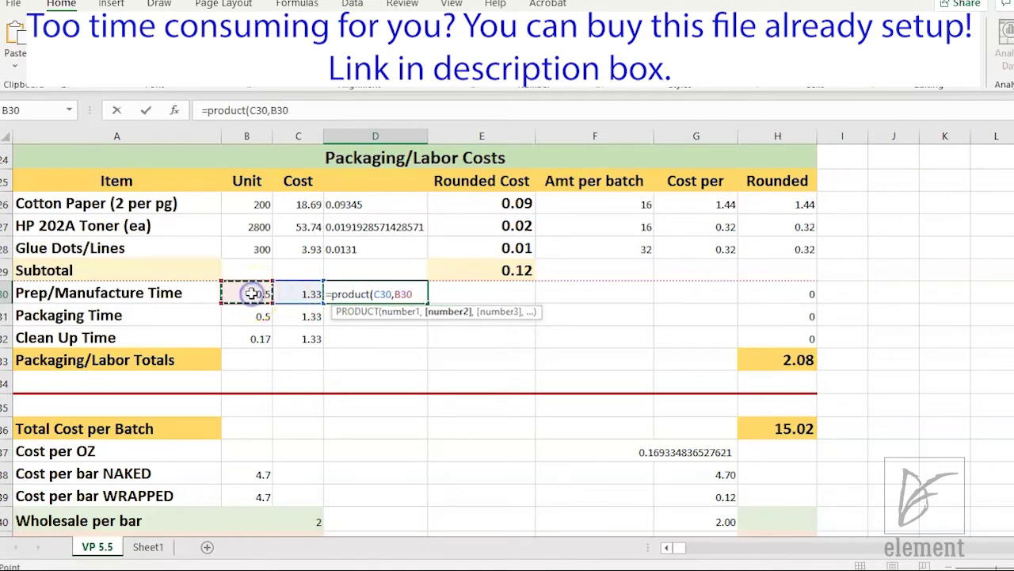
text())
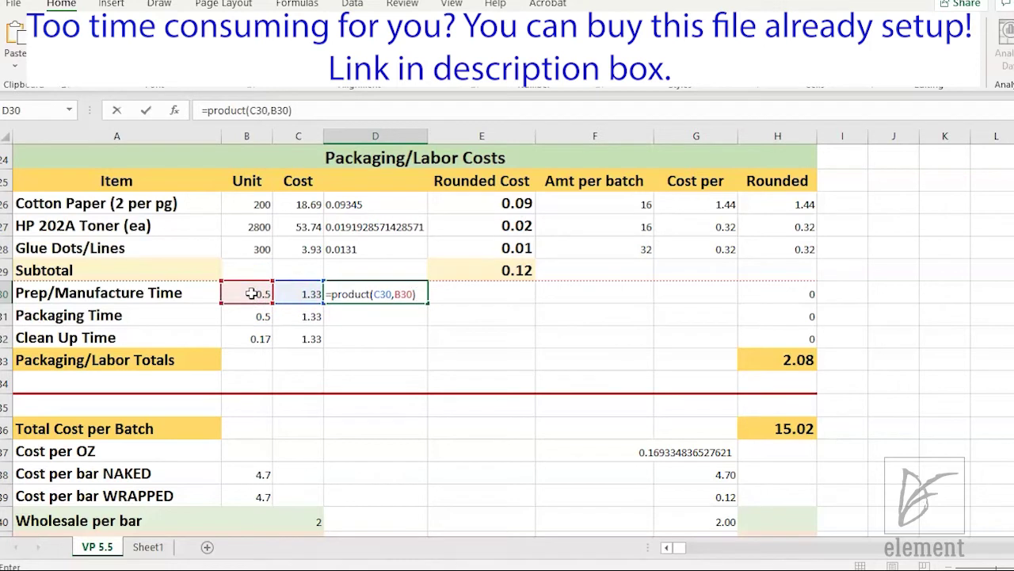
key(Tab)
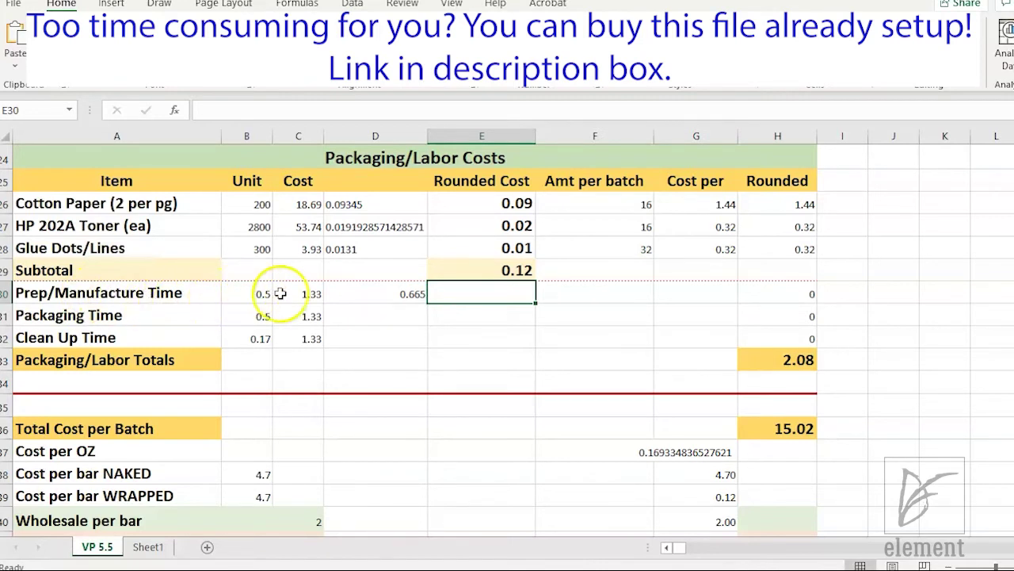
Enter =round(D30,2) in H30 to round the Prep/Manufacture Time cost to two decimals
click(783, 294)
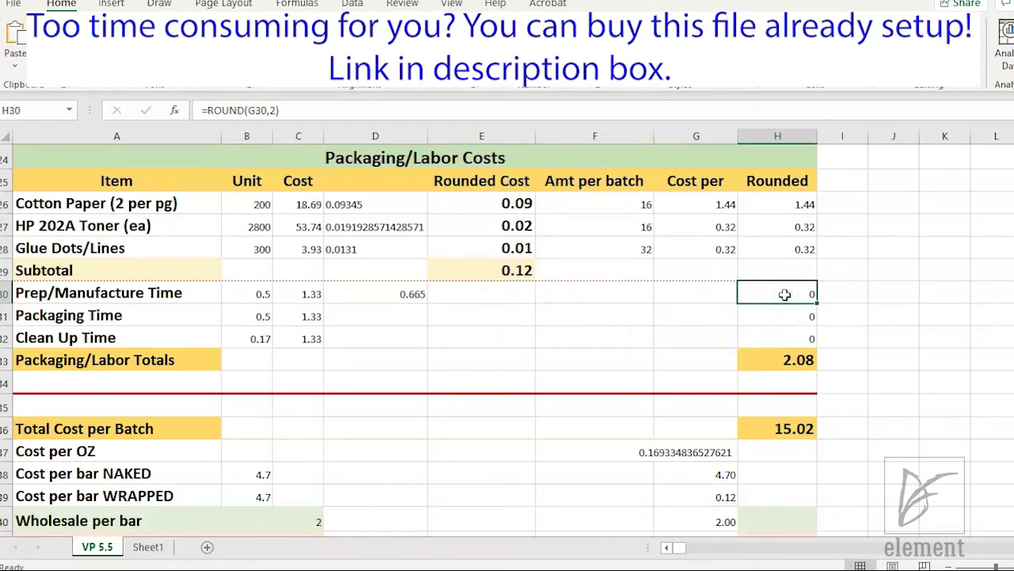
text(=)
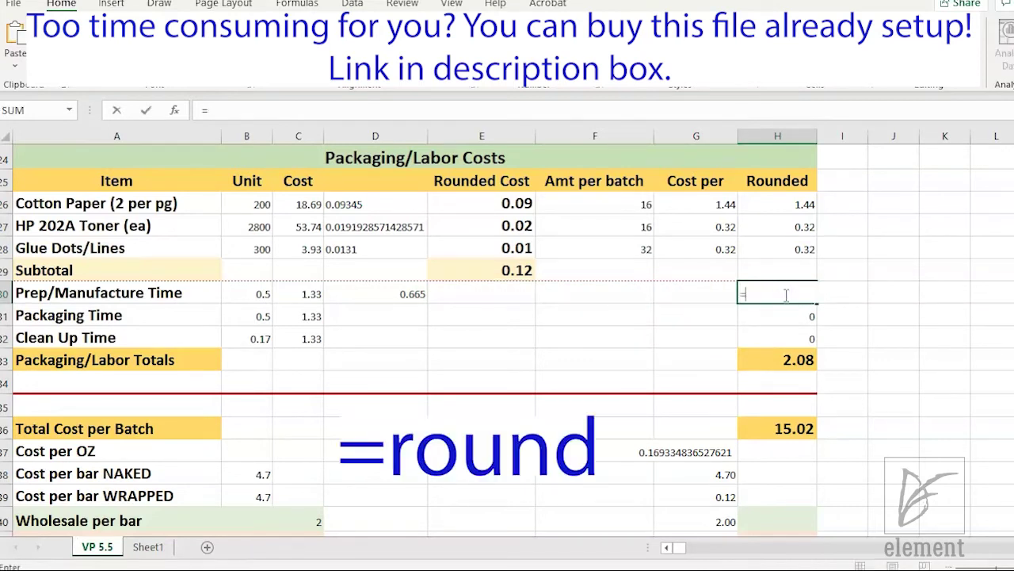
text(round()
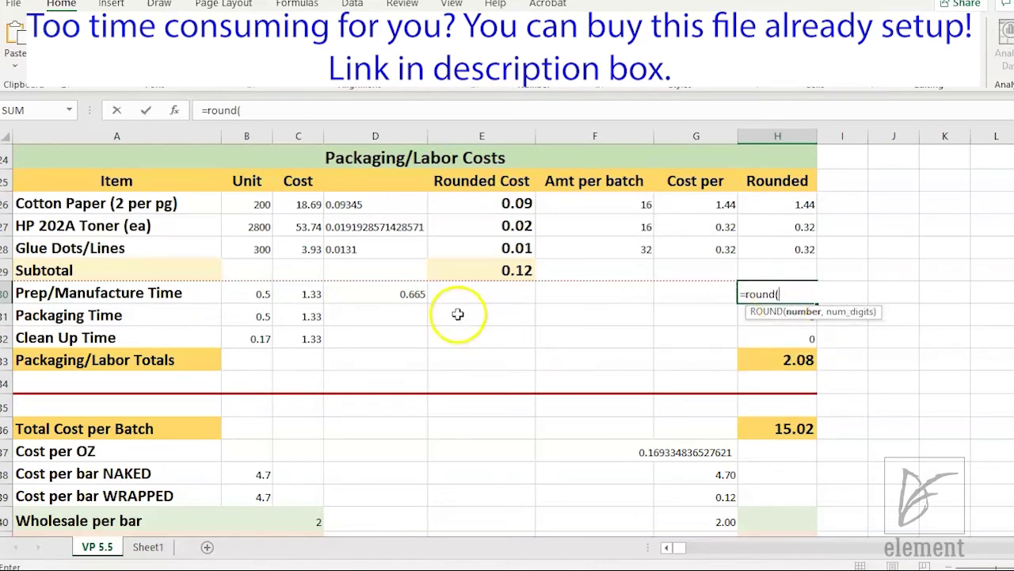
click(398, 295)
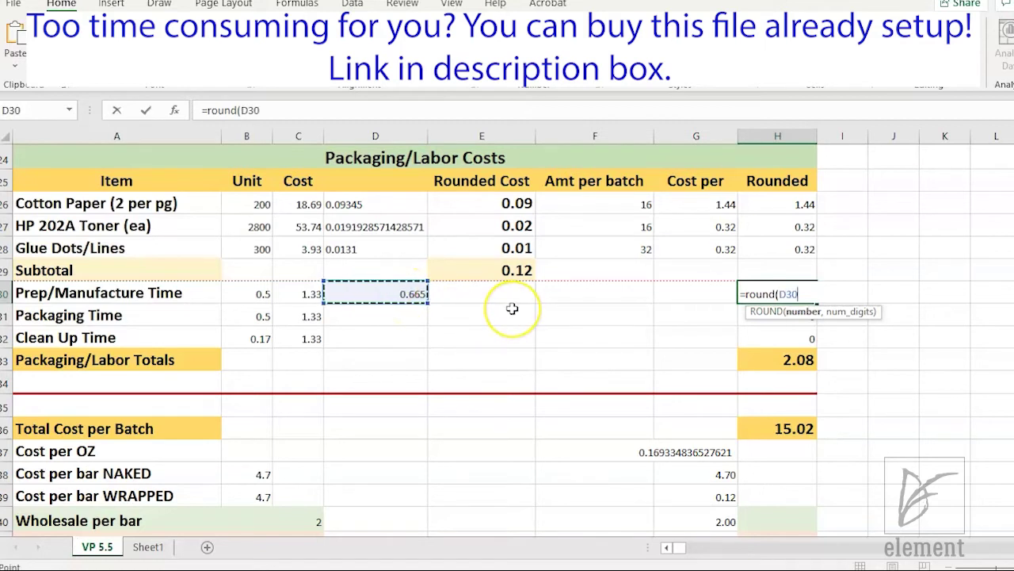
text(,)
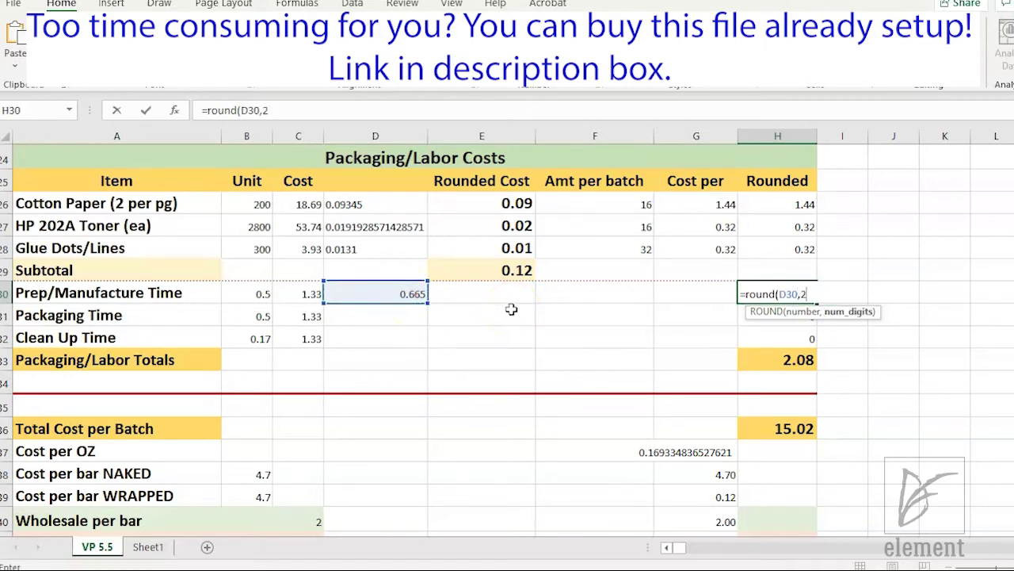
text(2))
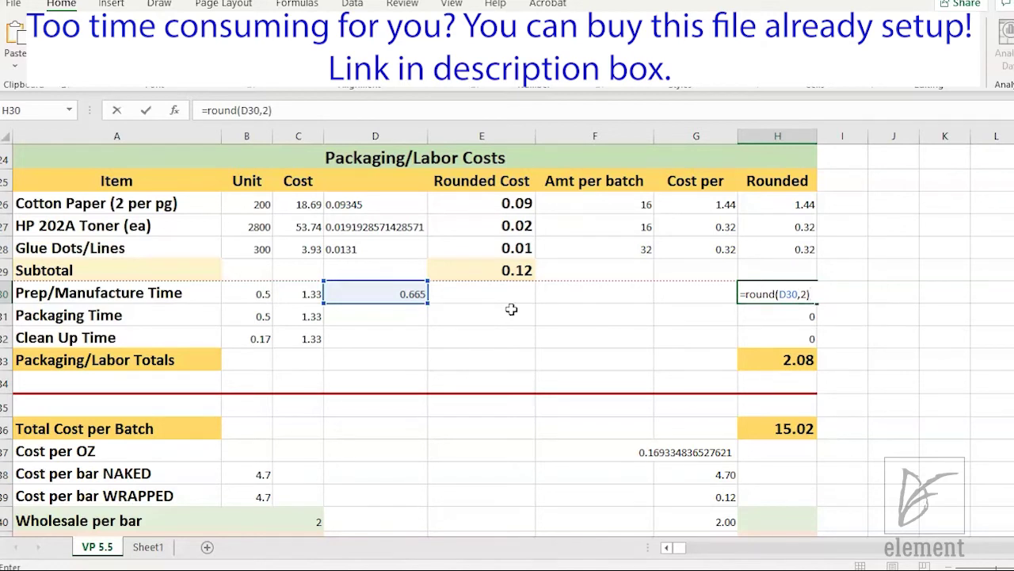
key(Return)
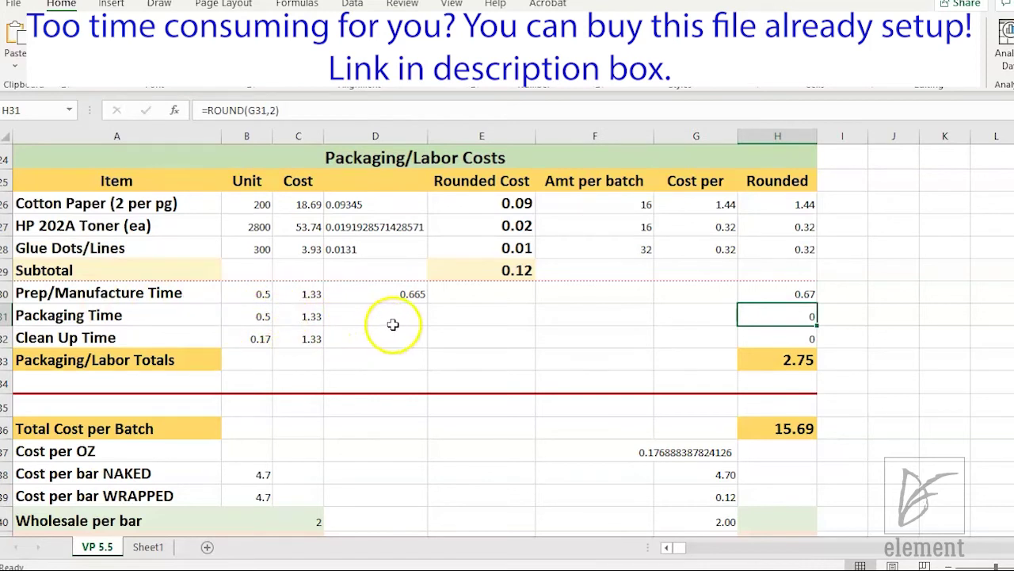
Copy the product formula from D30 into D31 and D32 for Packaging Time and Clean Up Time
click(398, 295)
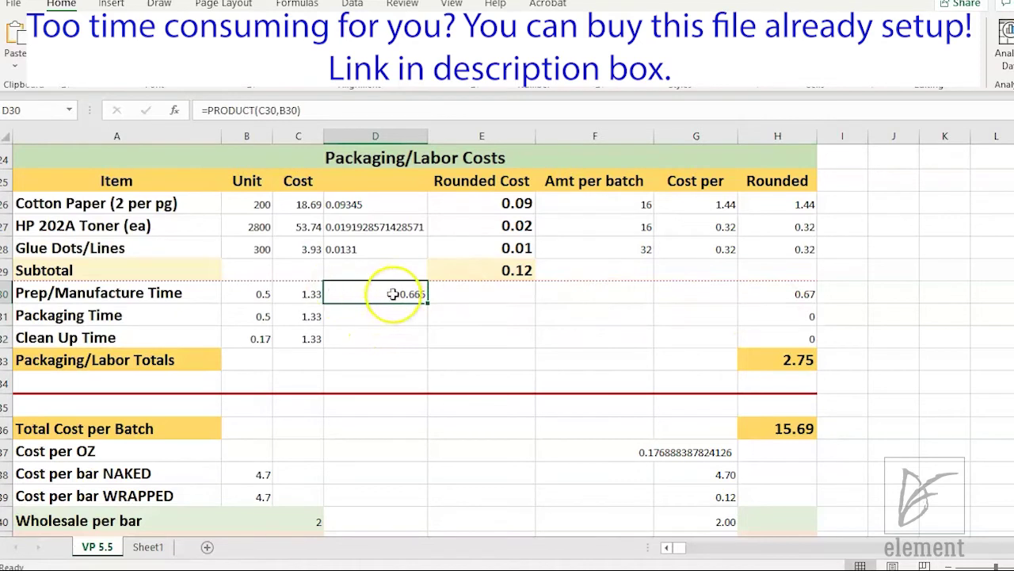
key(ctrl+c)
drag(370, 317, 369, 338)
key(ctrl+v)
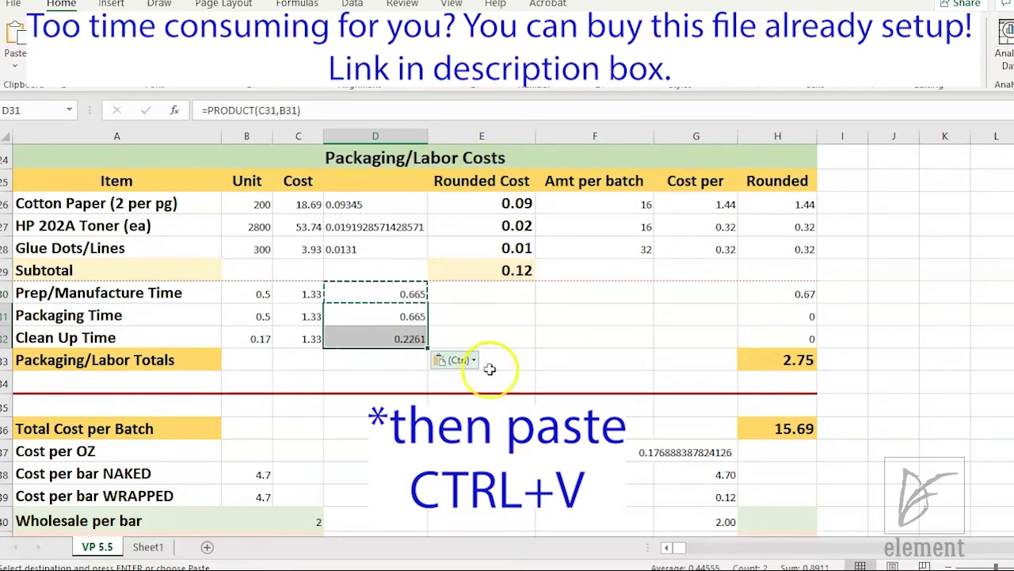
click(454, 337)
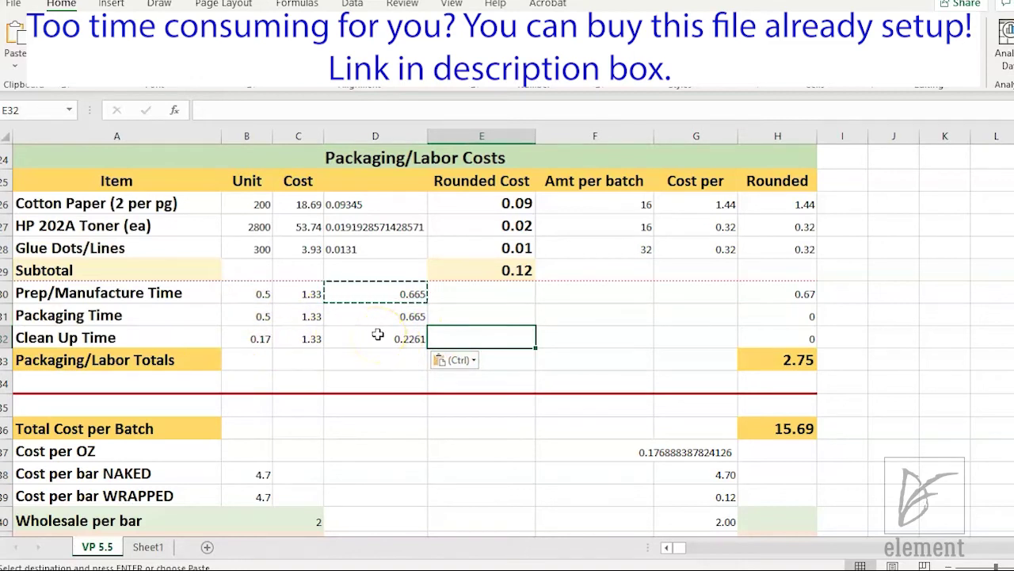
Copy the rounding formula from H30 into H31 and H32 for Packaging Time and Clean Up Time
click(780, 295)
key(ctrl+c)
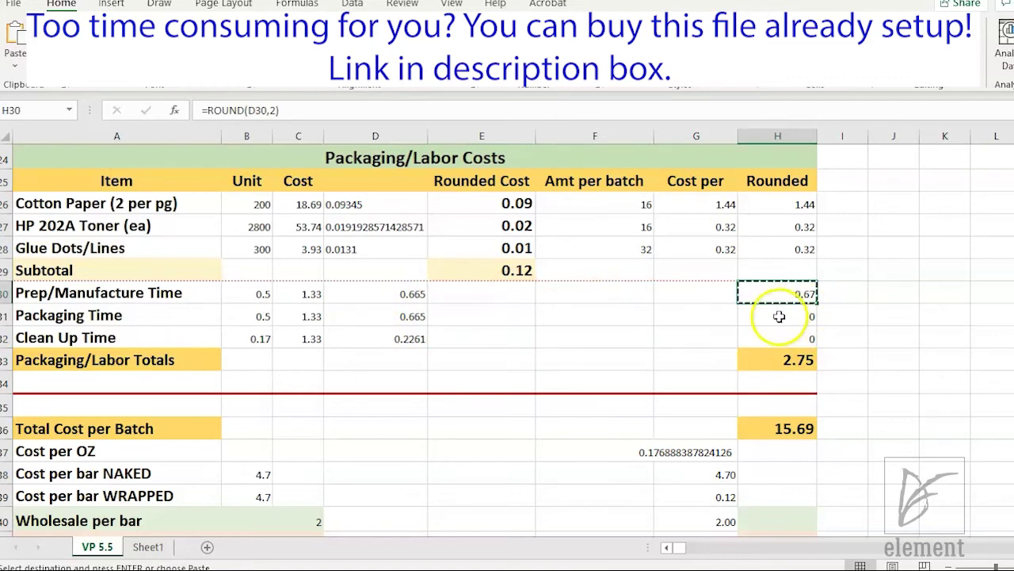
drag(777, 317, 767, 344)
key(ctrl+v)
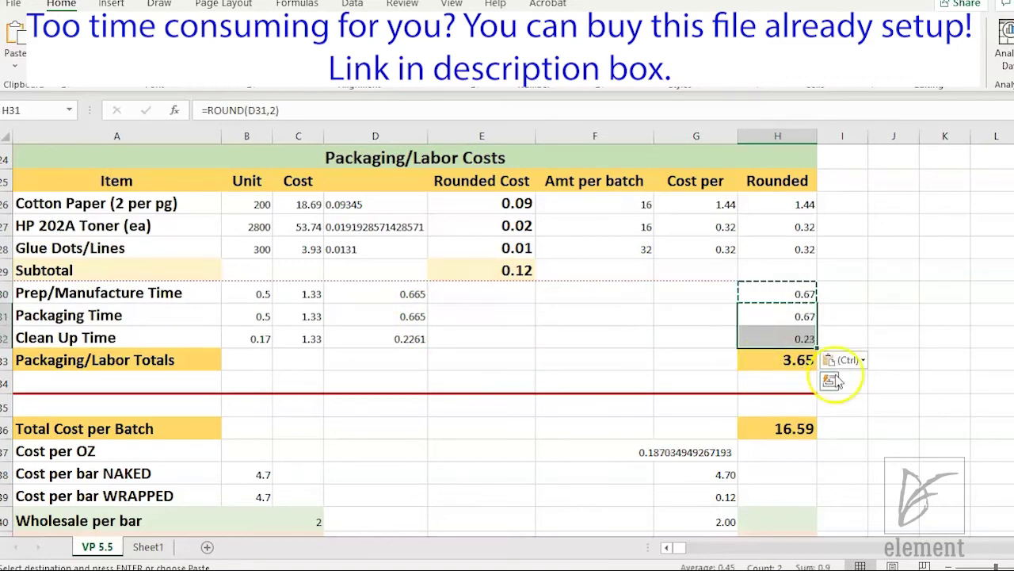
click(516, 341)
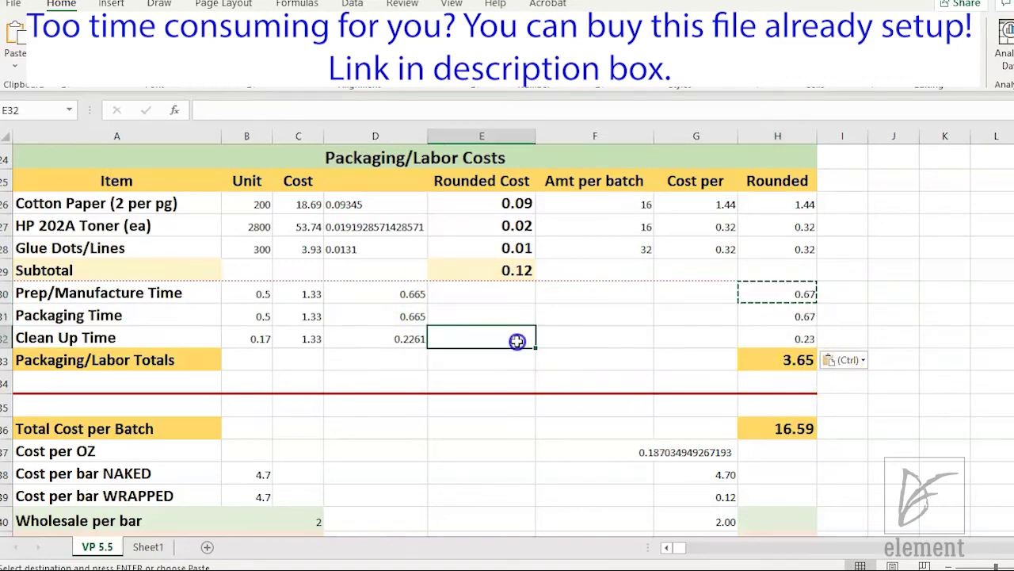
Enter =sum(H26:H32) in H33 to total the rounded packaging and labor costs
click(784, 360)
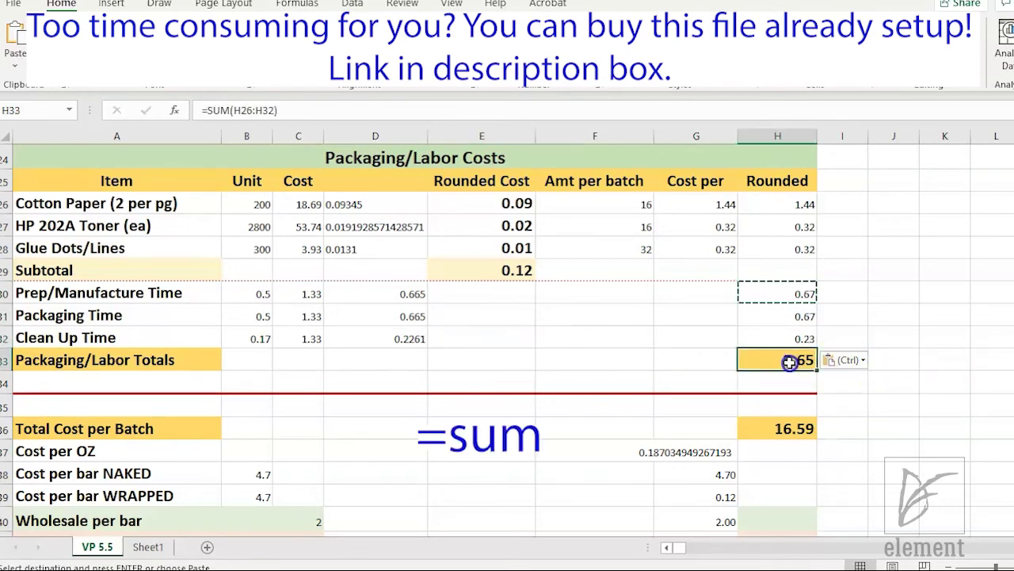
text(=s)
text(um)
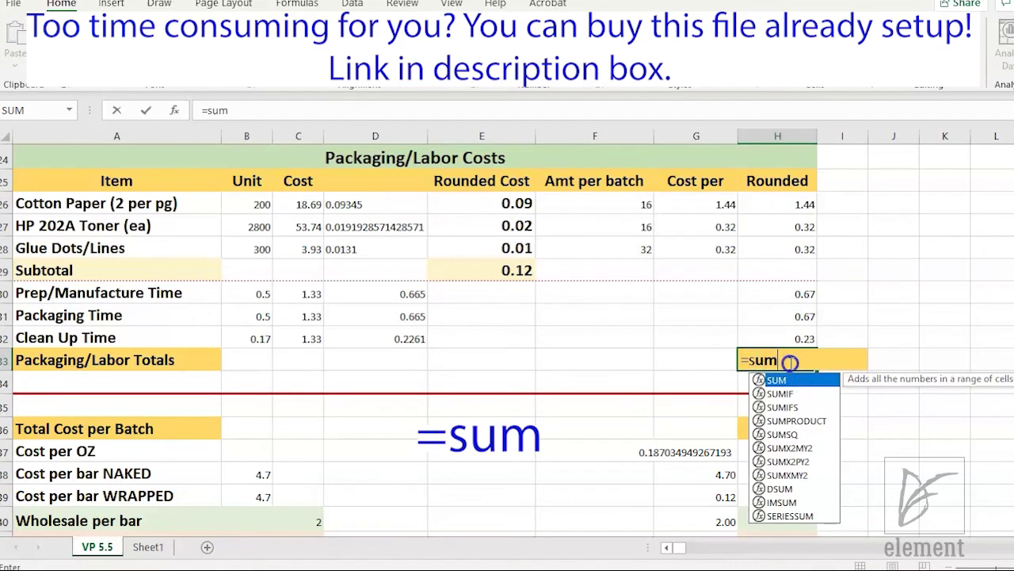
text(()
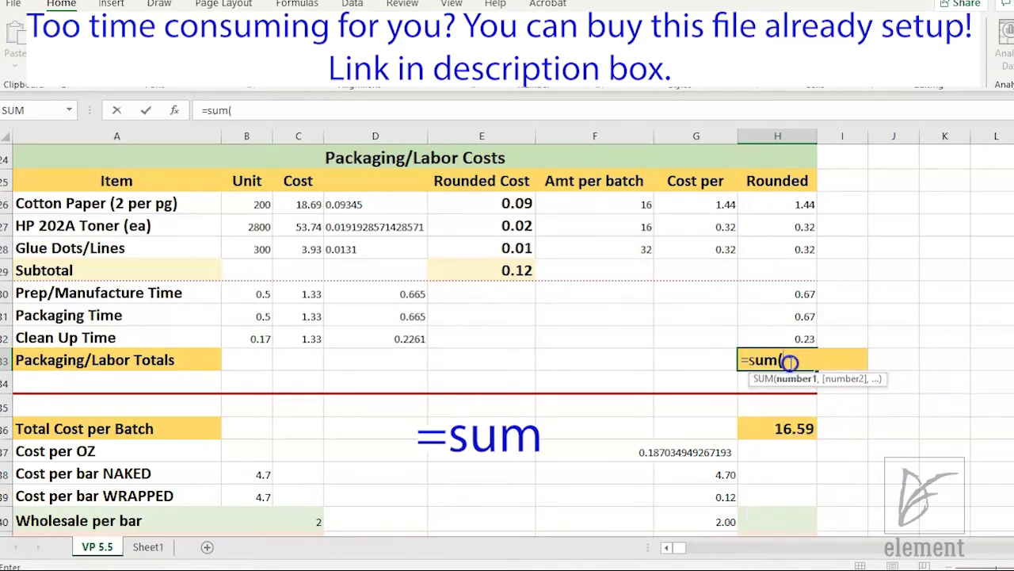
click(777, 200)
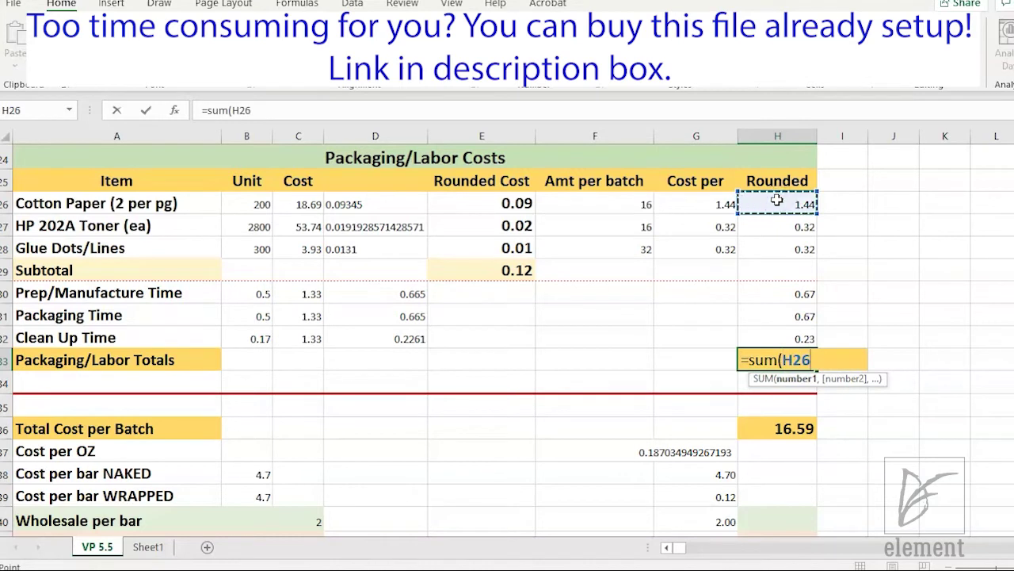
drag(777, 203, 780, 339)
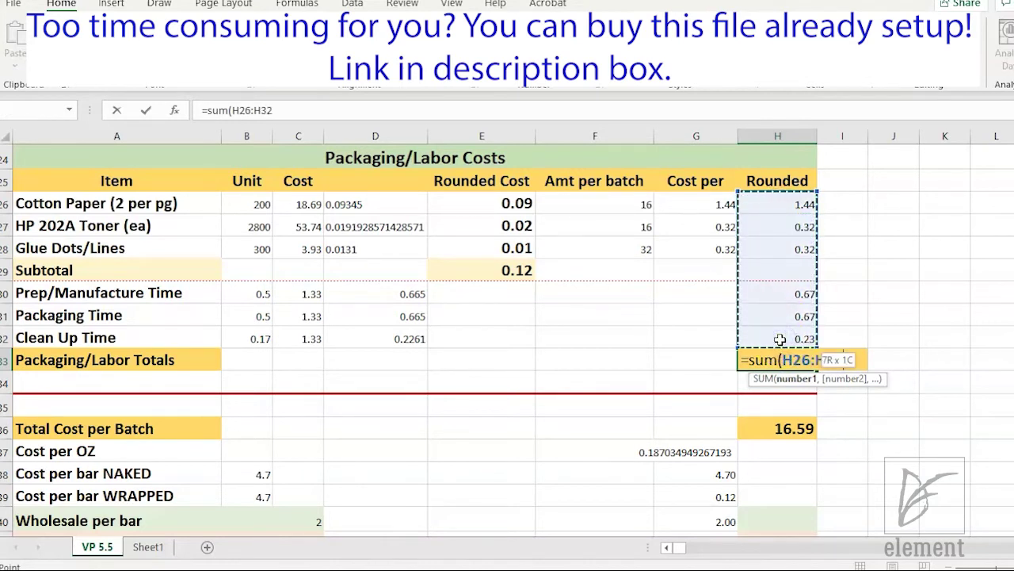
text())
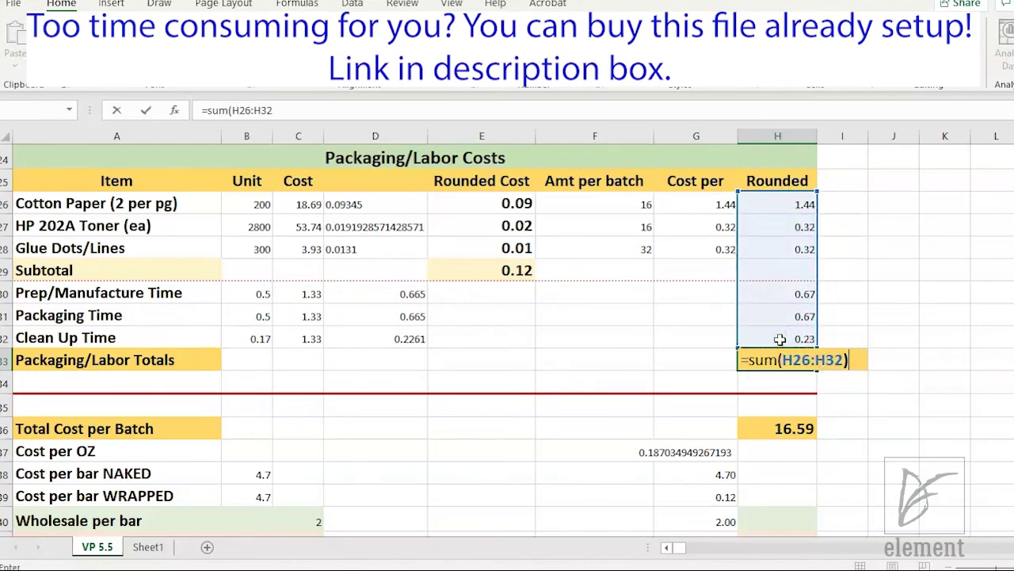
key(Return)
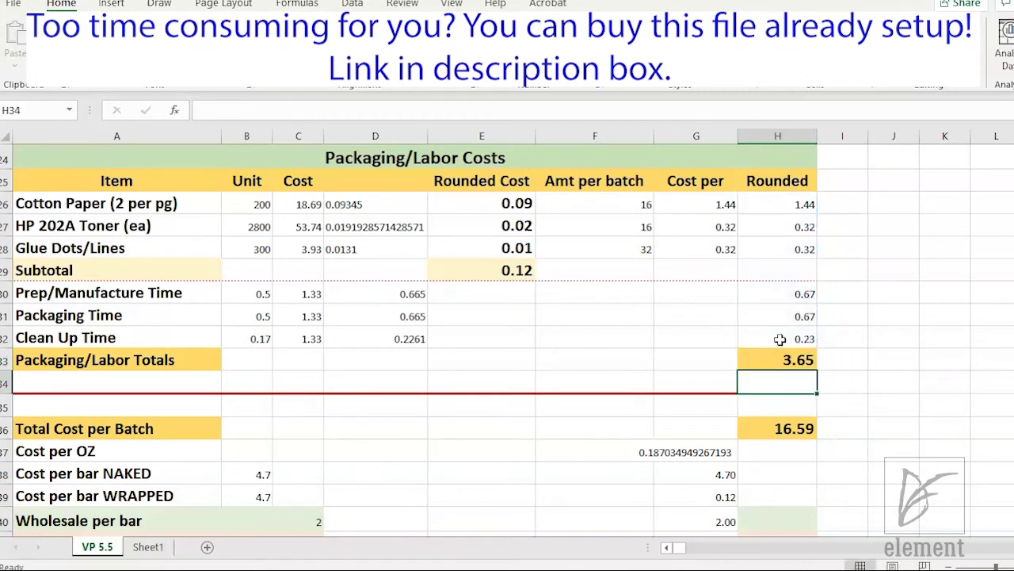
Enter =sum(H21,H33) in H36 so Total Cost per Batch adds the Raw Materials Total and the Packaging/Labor Totals
scroll(881, 355, up, 1)
scroll(881, 355, up, 2)
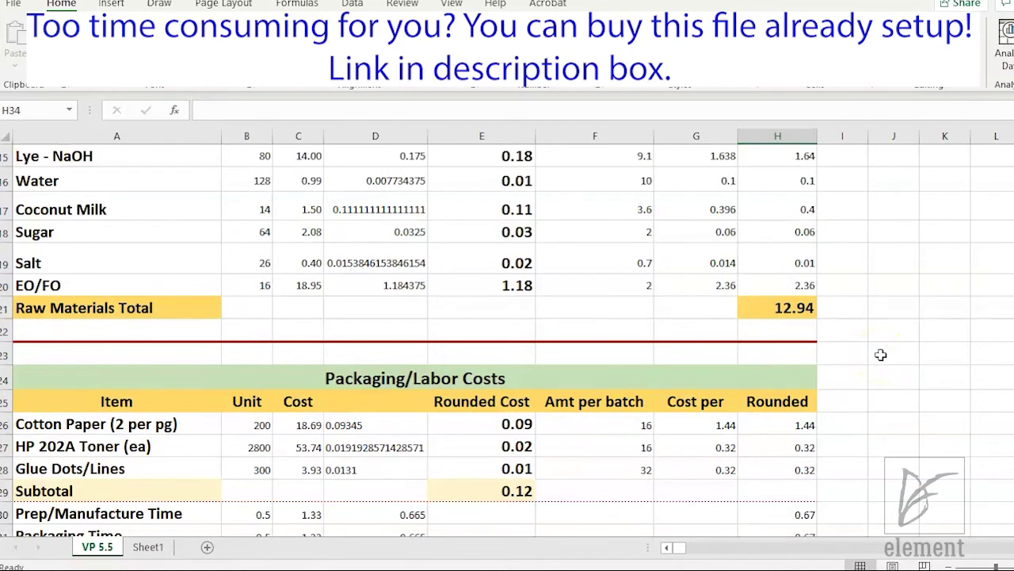
key(Down)
key(Down)
scroll(861, 333, up, 1)
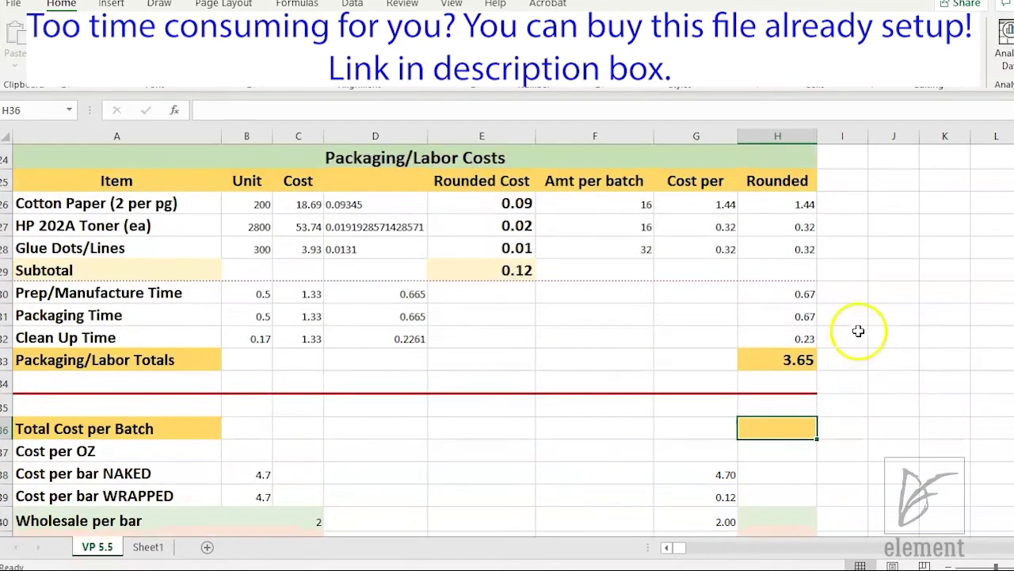
scroll(776, 376, up, 3)
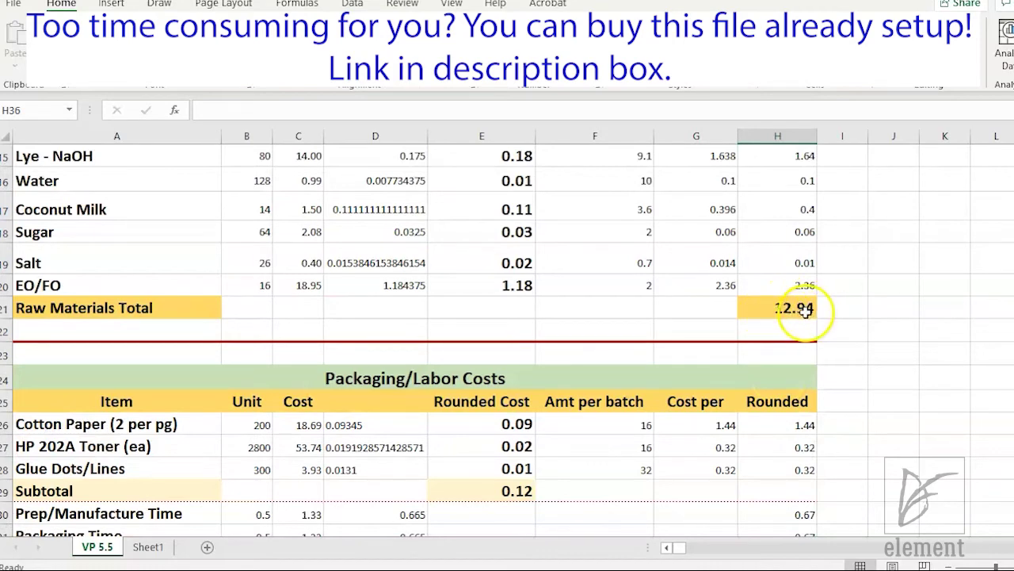
scroll(805, 311, down, 4)
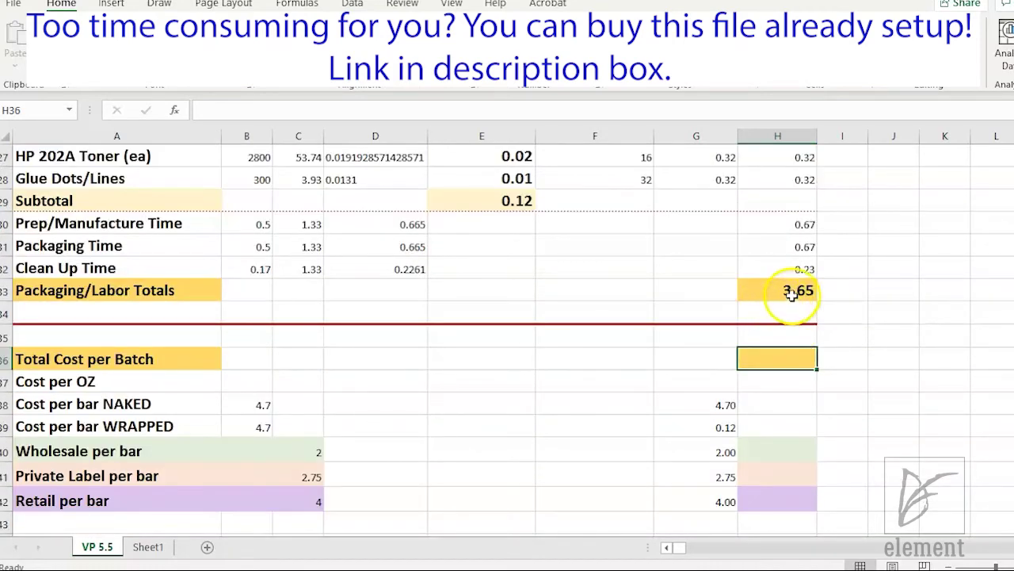
scroll(792, 380, up, 1)
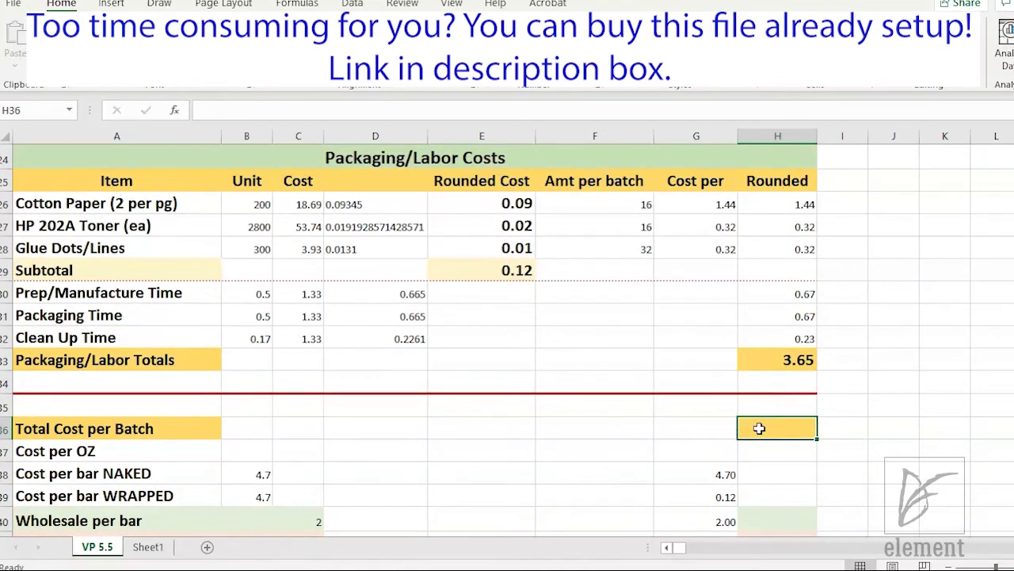
text(=sum()
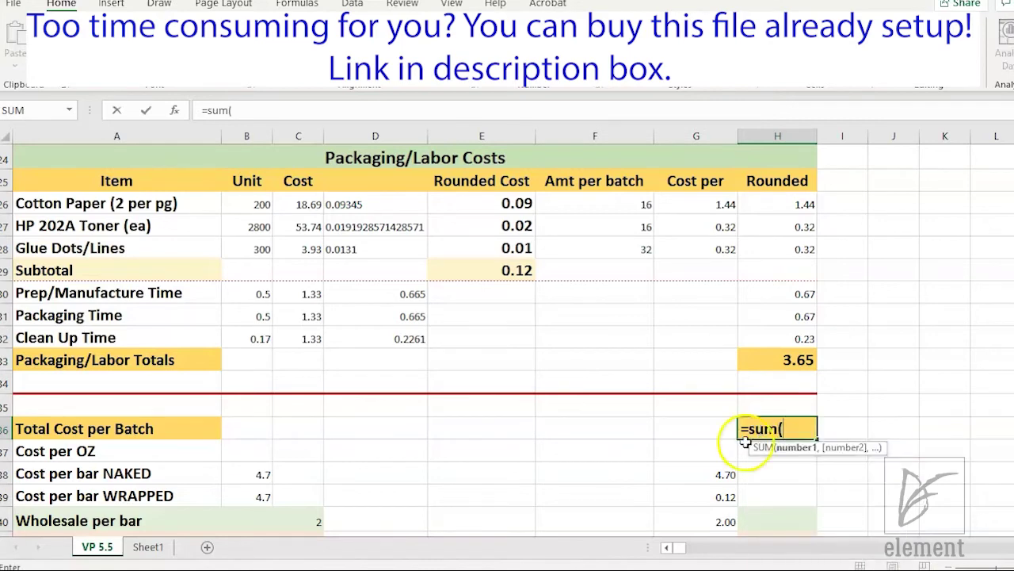
scroll(904, 337, up, 2)
click(787, 232)
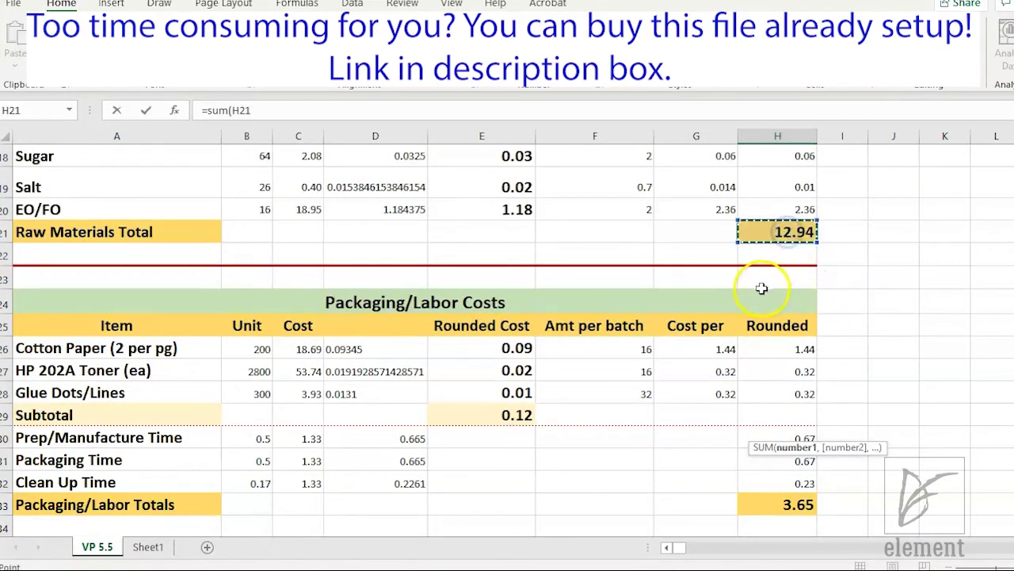
scroll(766, 288, down, 2)
text(,)
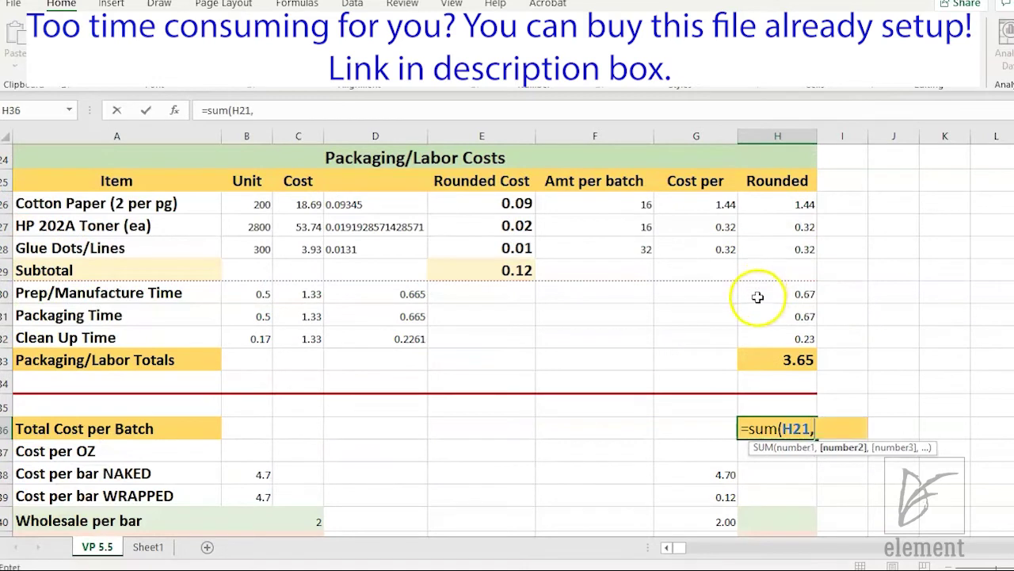
click(788, 359)
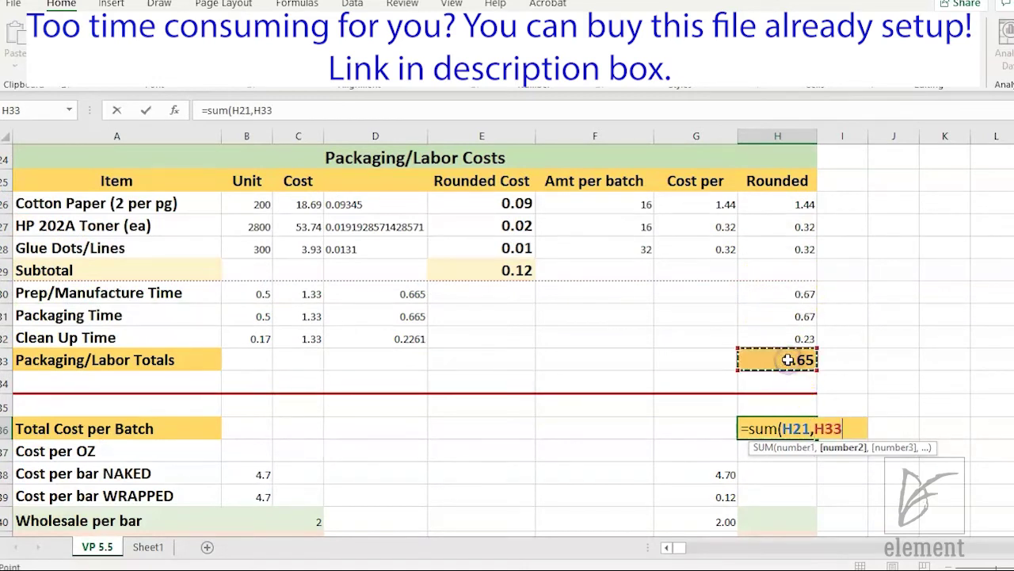
text())
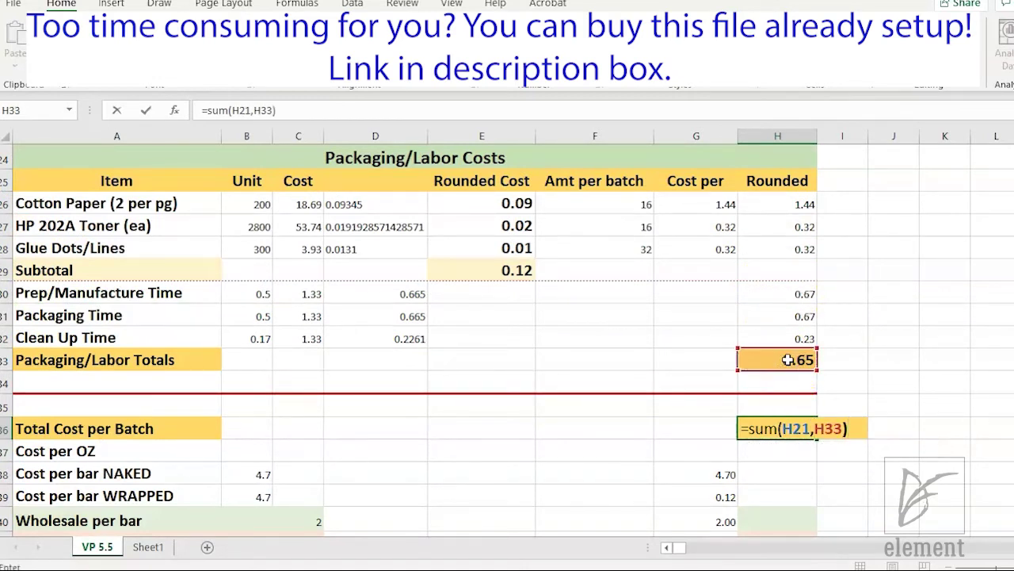
key(Return)
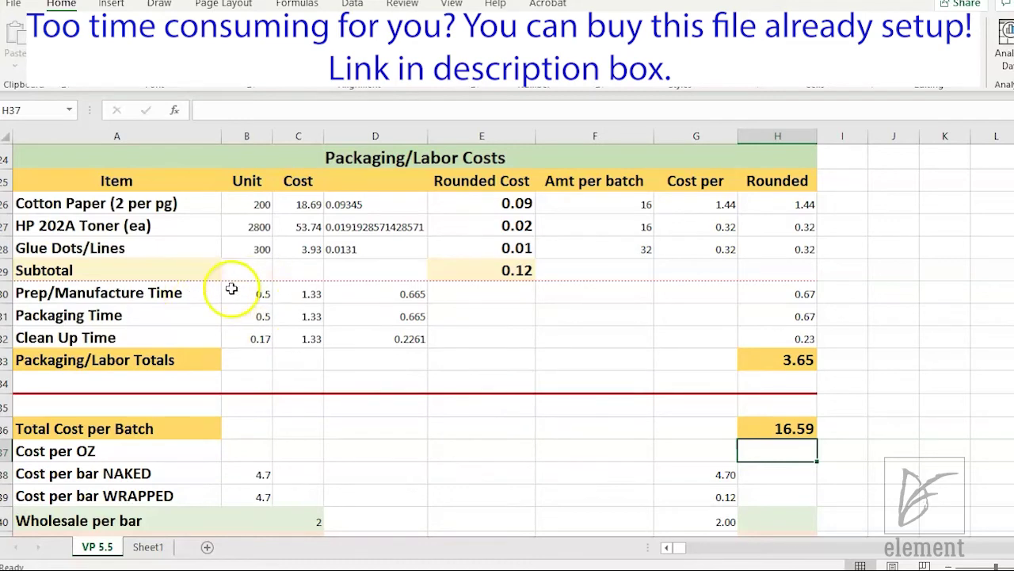
Check the Batch Yield (Bars) entry in A6, and return to the Total Cost per Batch section
scroll(60, 344, up, 5)
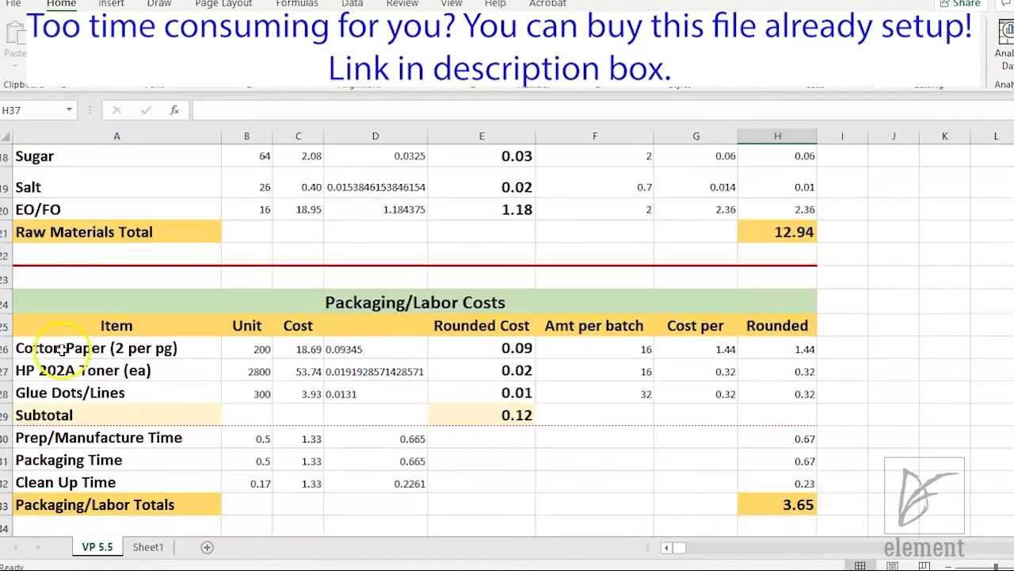
scroll(60, 349, up, 3)
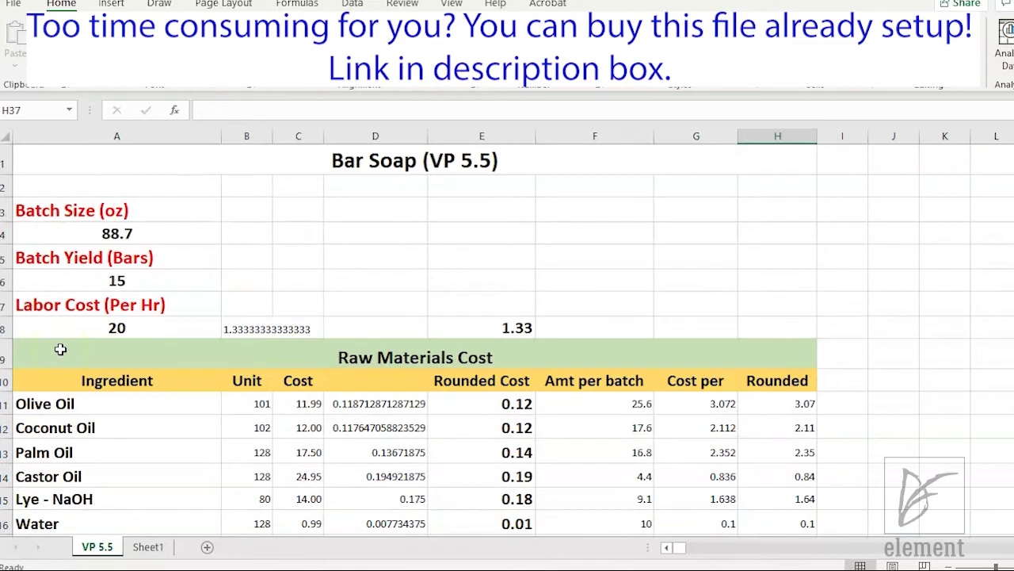
click(119, 280)
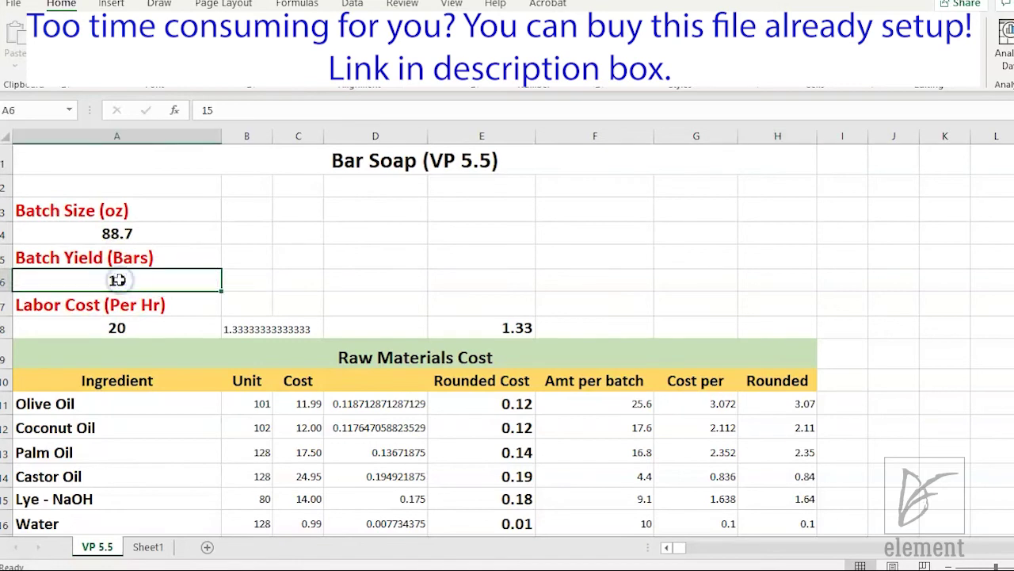
scroll(555, 402, down, 4)
scroll(740, 420, down, 4)
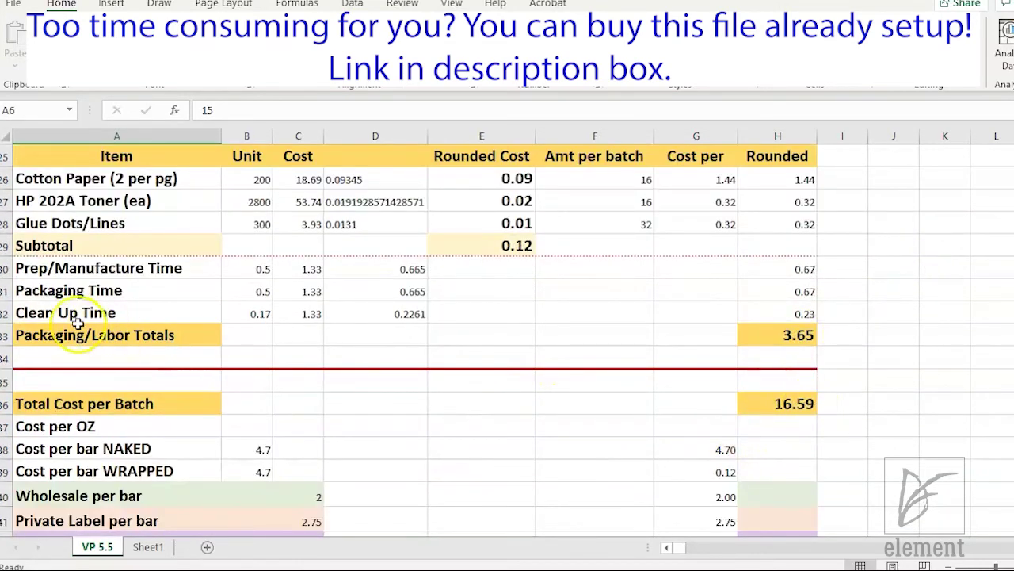
Try a Batch Yield (Bars) of 50 in A6 and check its effect on labor costs and Total Cost per Batch
scroll(77, 305, up, 8)
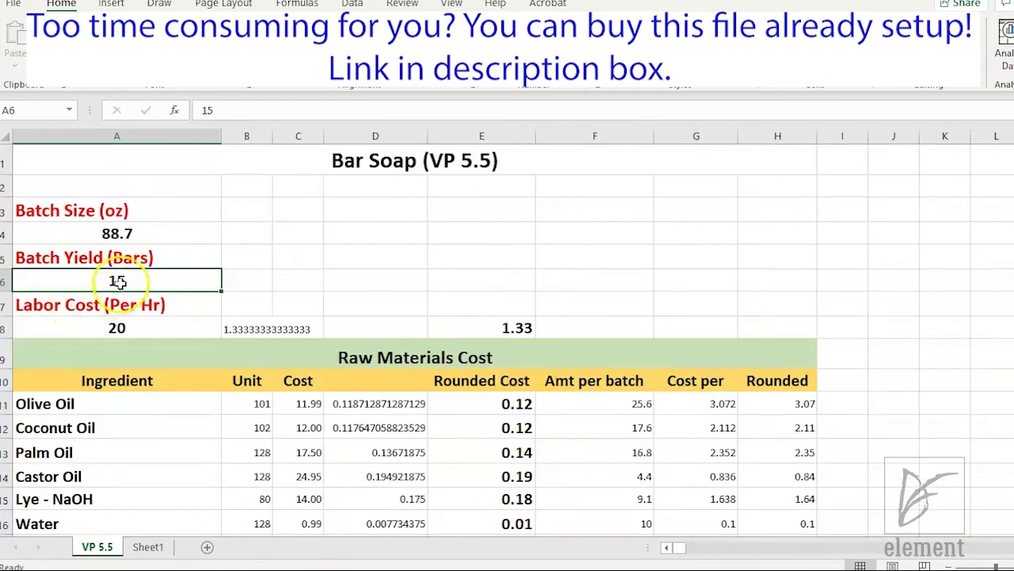
text(50)
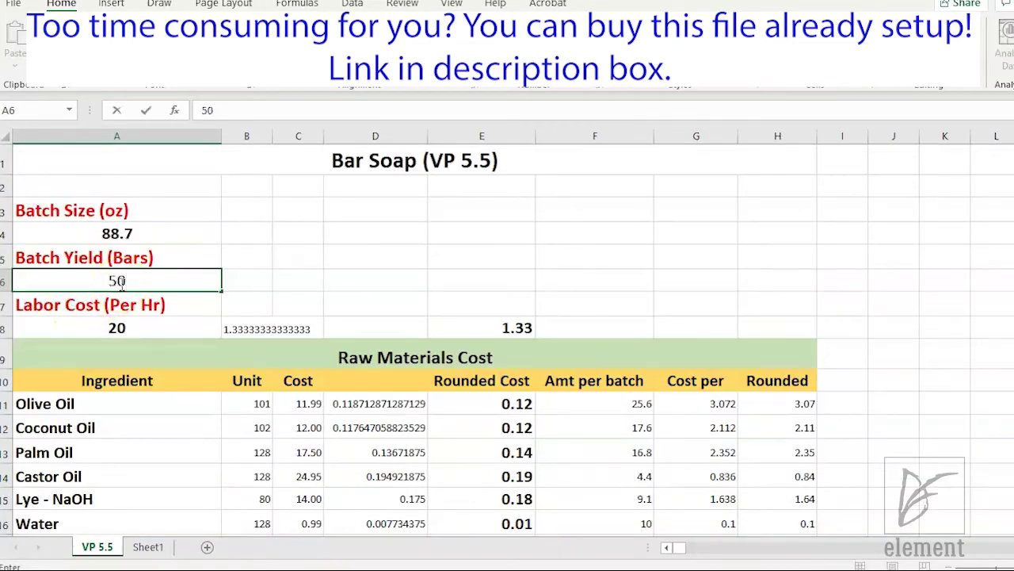
key(Tab)
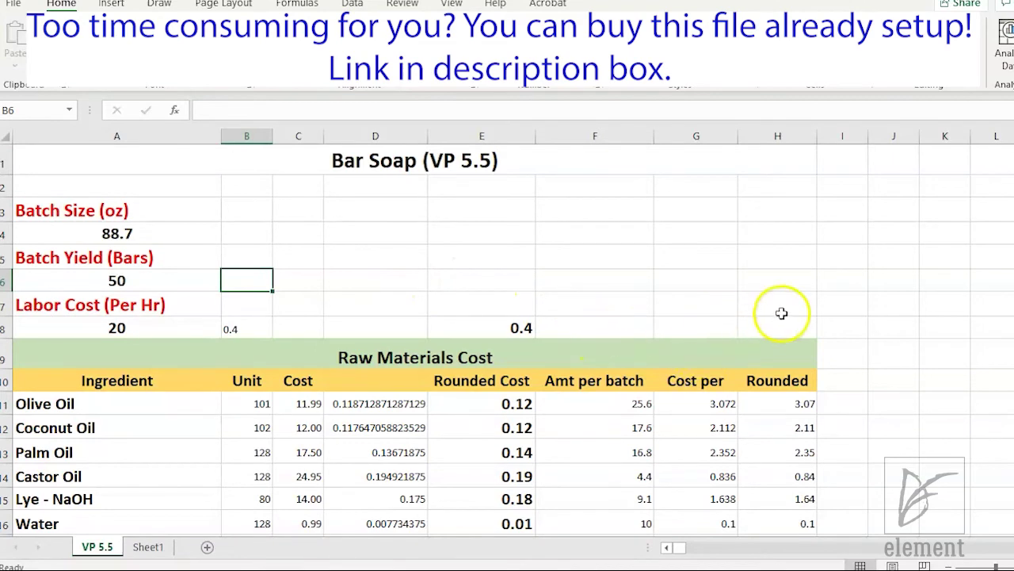
scroll(788, 317, down, 3)
scroll(801, 317, down, 3)
scroll(807, 301, down, 2)
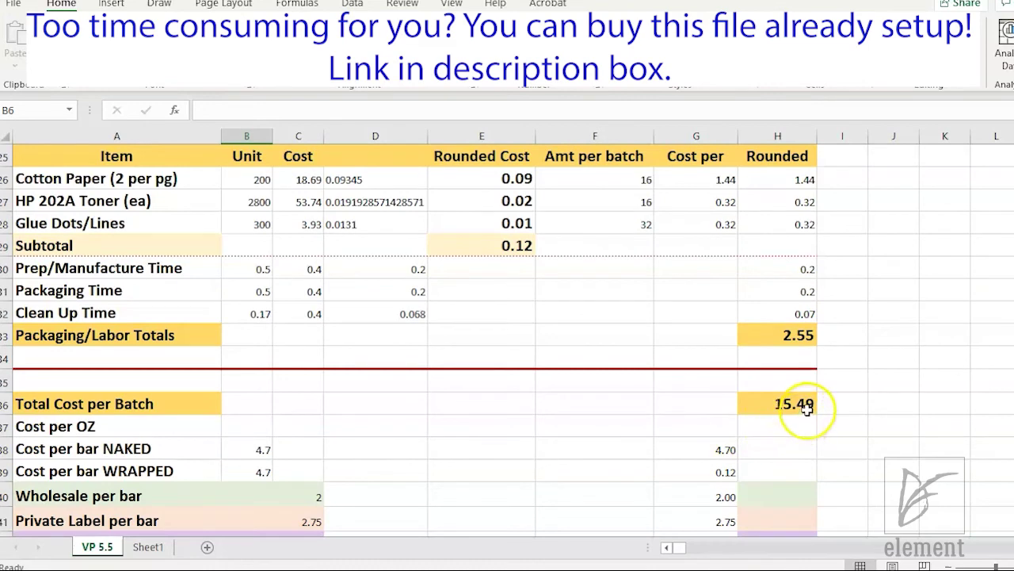
scroll(806, 408, down, 1)
scroll(807, 409, down, 2)
Set Batch Yield (Bars) in A6 back to 15, and review the batch details and cost totals
scroll(779, 386, up, 10)
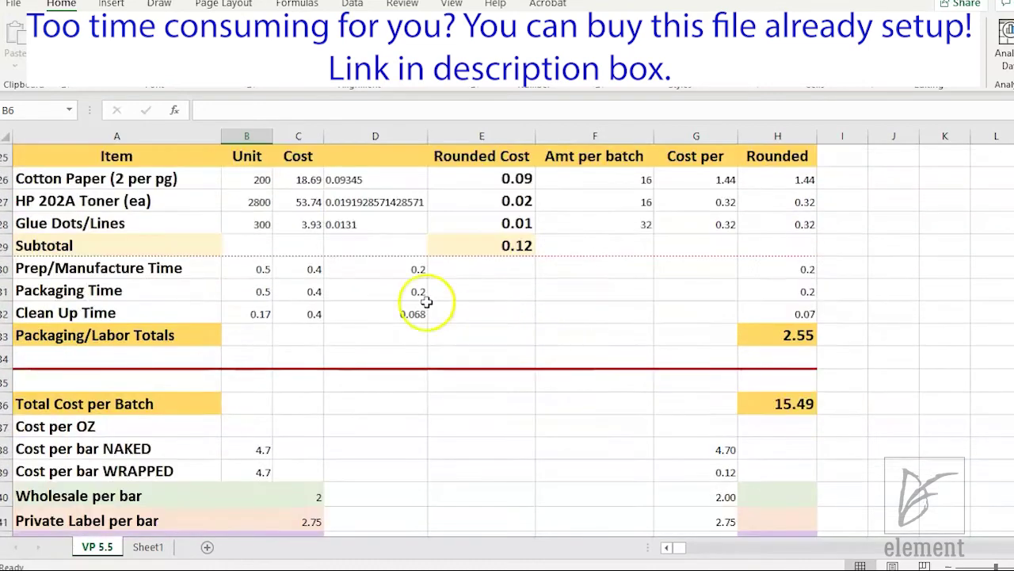
key(Left)
text(15)
key(ctrl+Return)
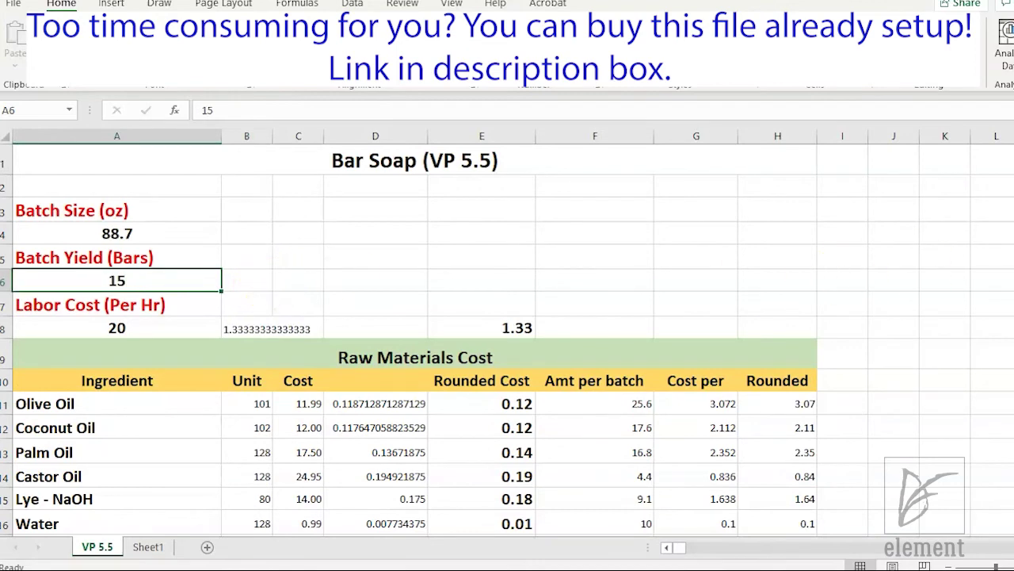
scroll(507, 341, down, 7)
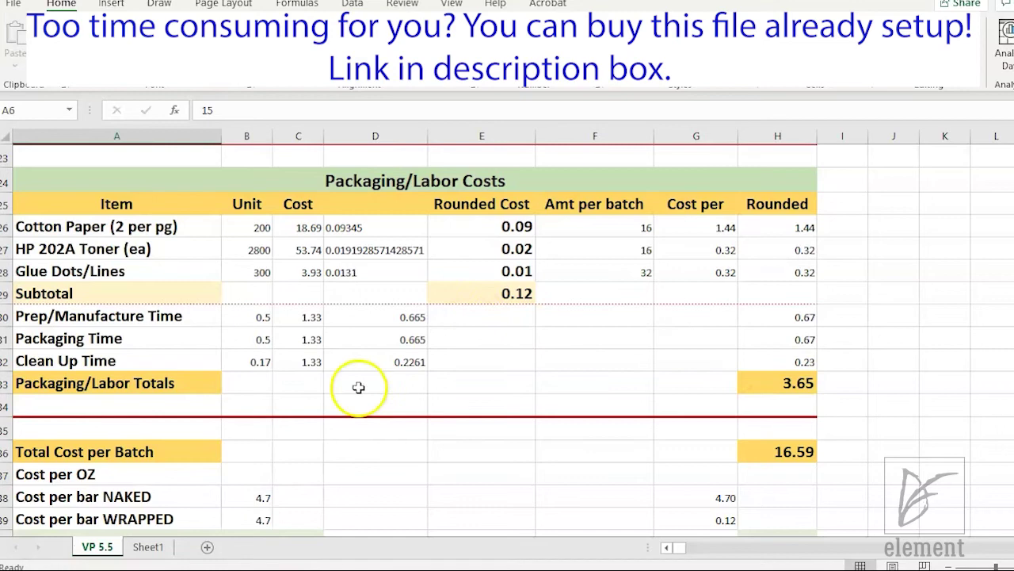
scroll(507, 341, down, 3)
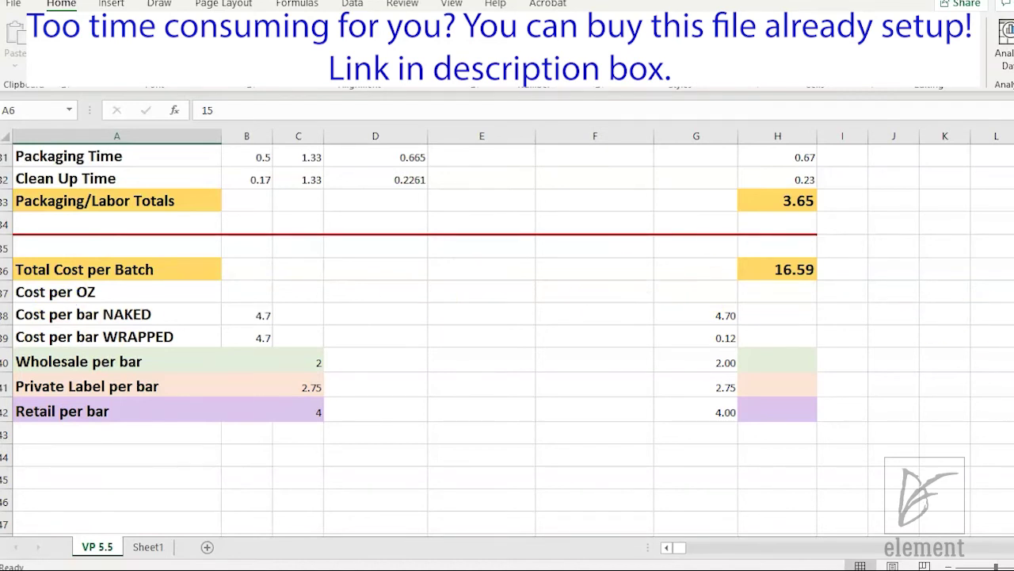
scroll(507, 341, up, 10)
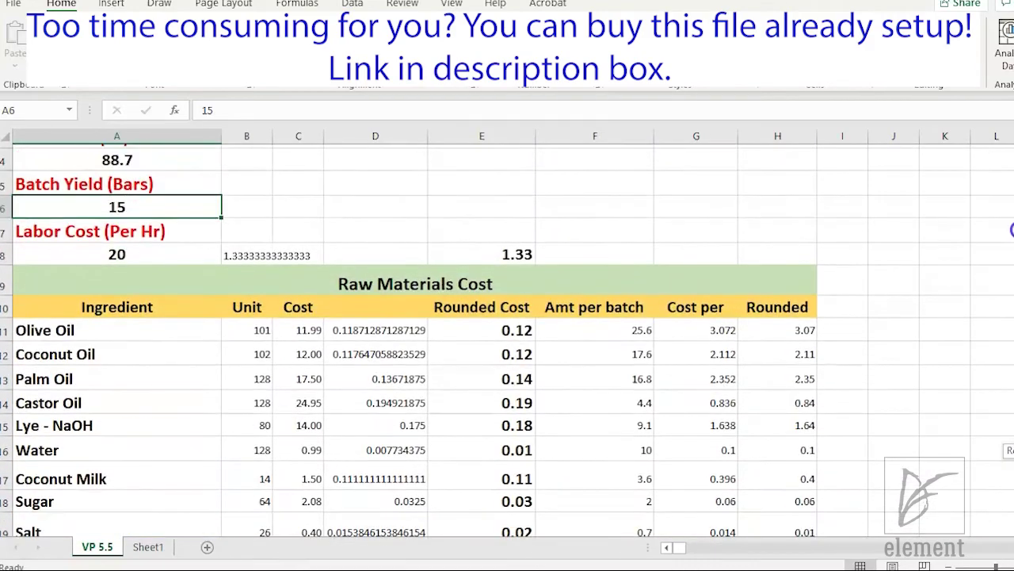
scroll(1008, 218, up, 1)
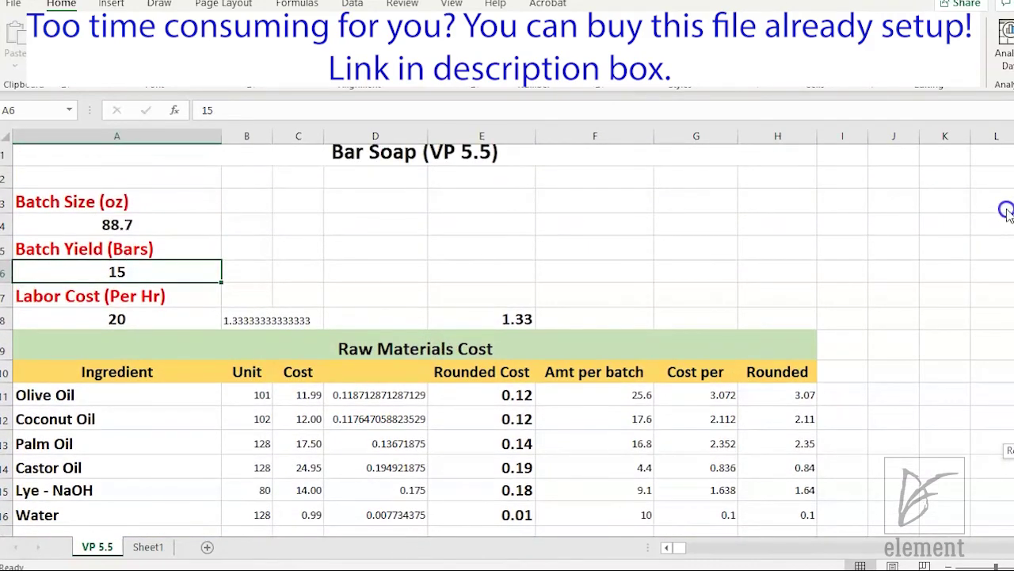
scroll(1008, 218, down, 9)
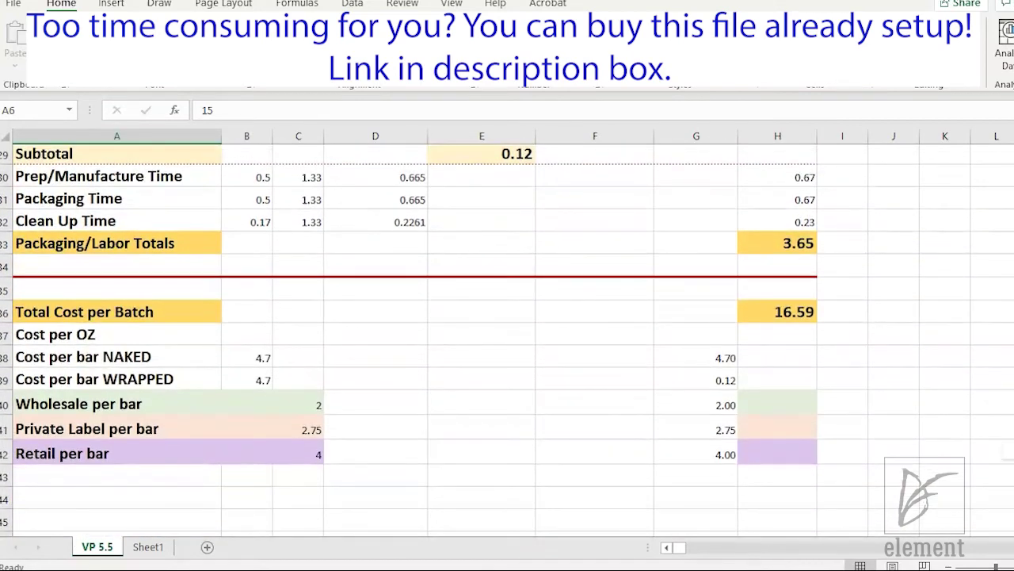
Enter =imdiv(H36,A4) in G37 so Cost per OZ divides Total Cost per Batch by Batch Size (oz)
click(696, 335)
scroll(793, 380, down, 1)
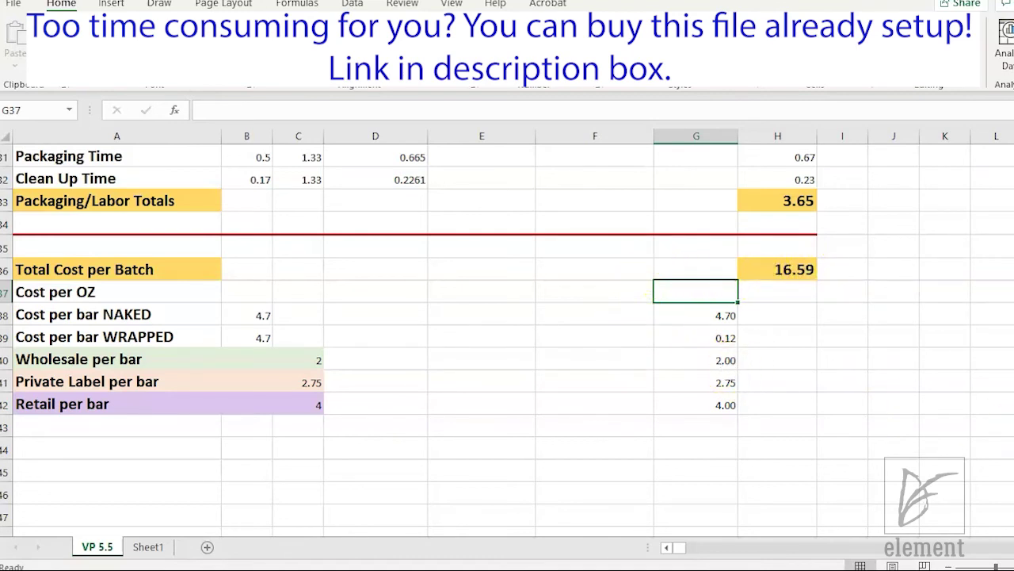
scroll(508, 333, up, 10)
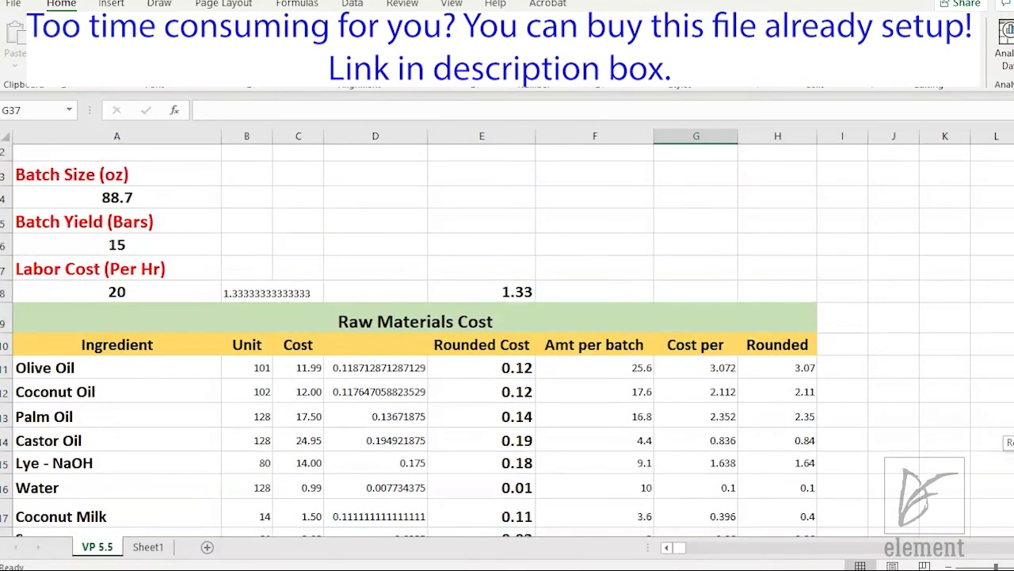
scroll(507, 333, down, 10)
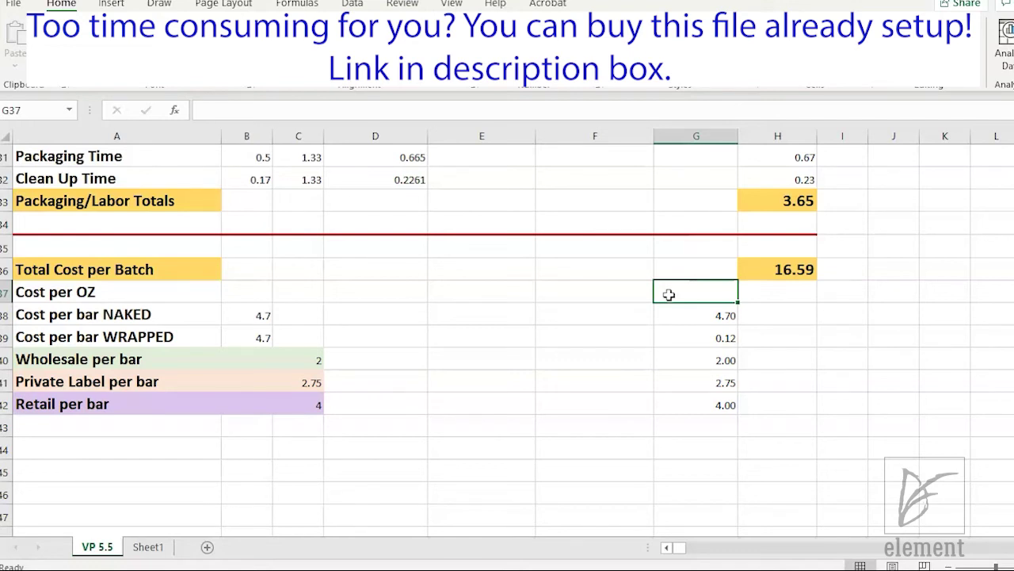
text(=im)
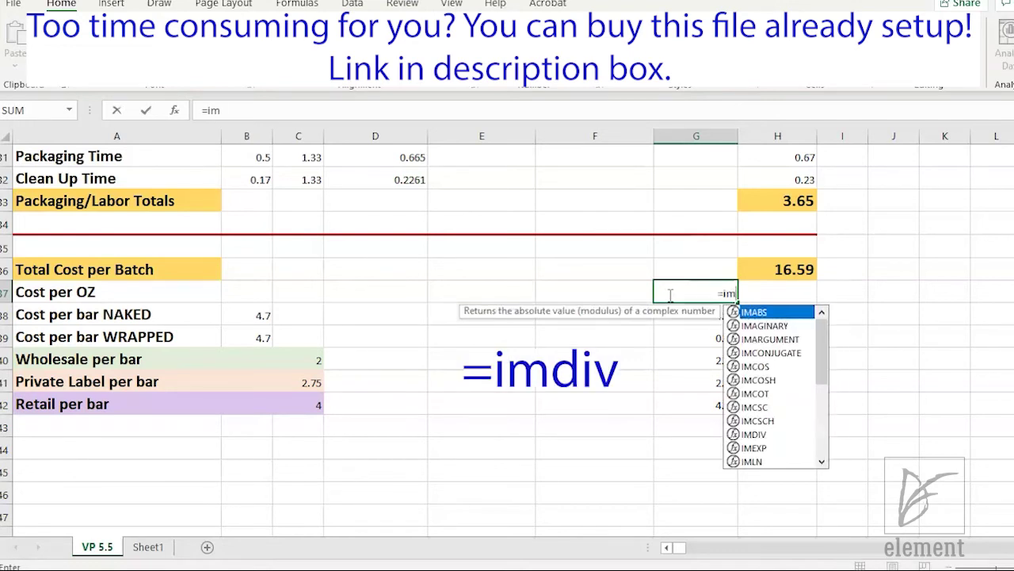
text(div)
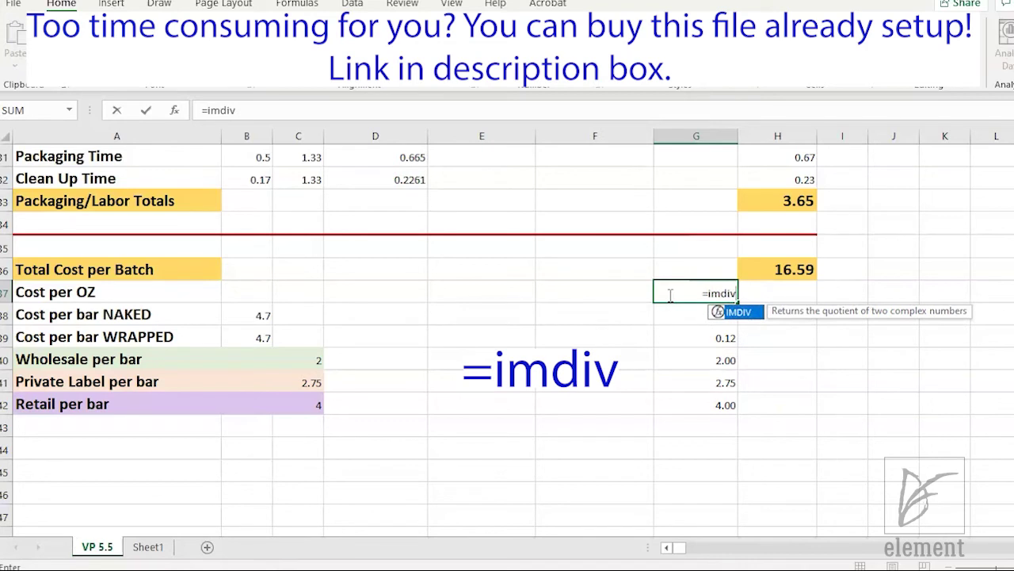
text(()
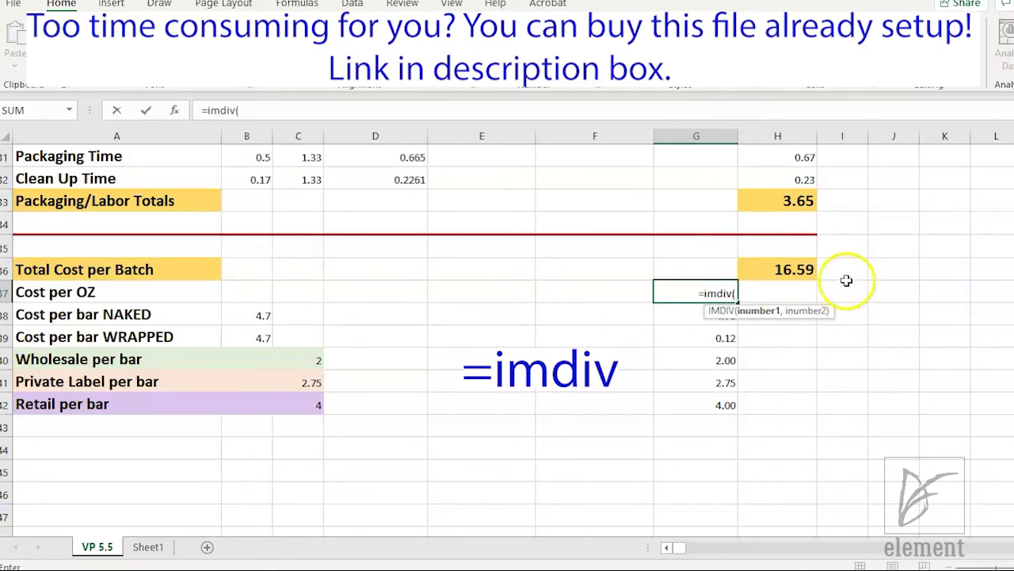
click(777, 270)
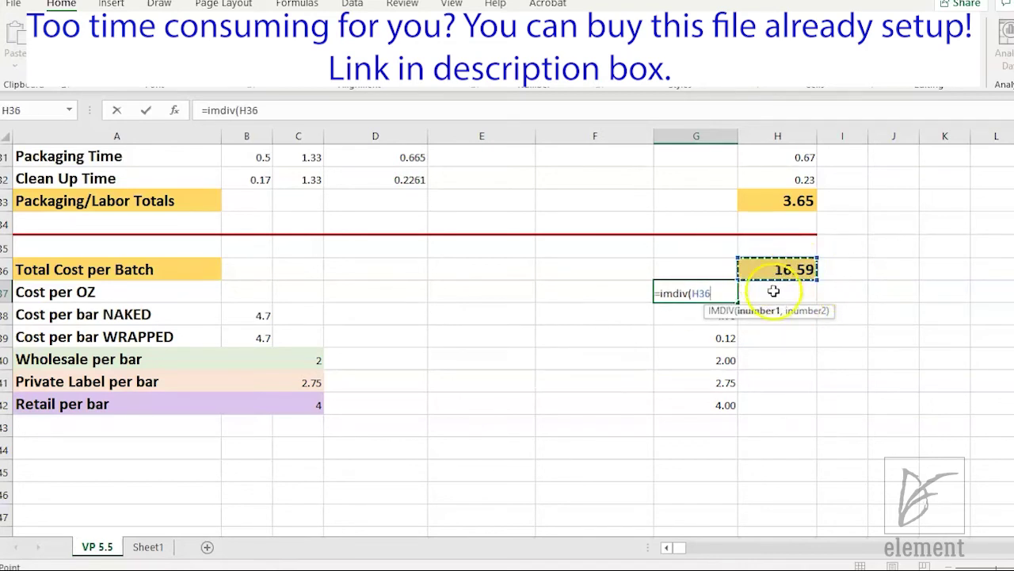
text(,)
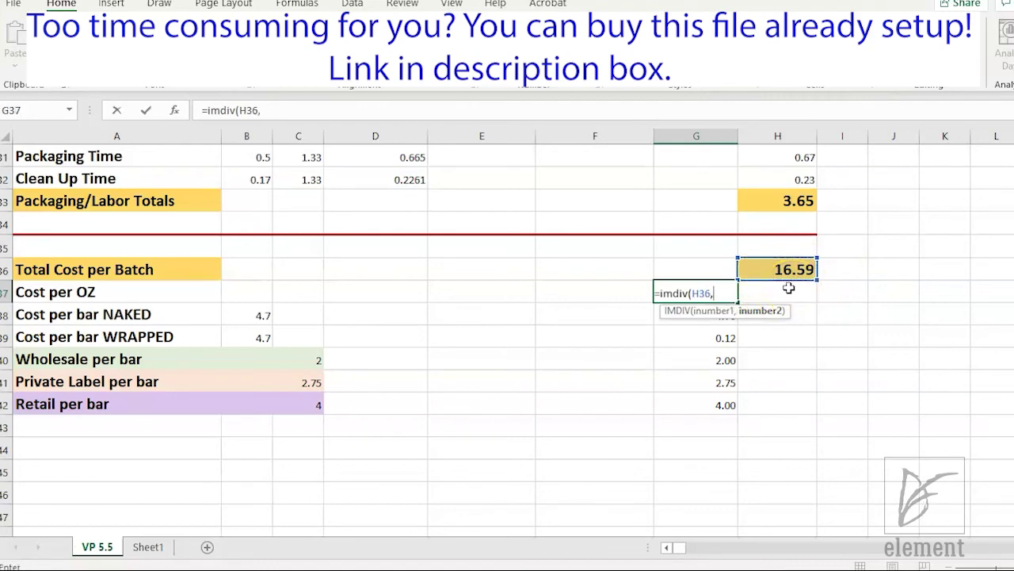
scroll(505, 245, up, 10)
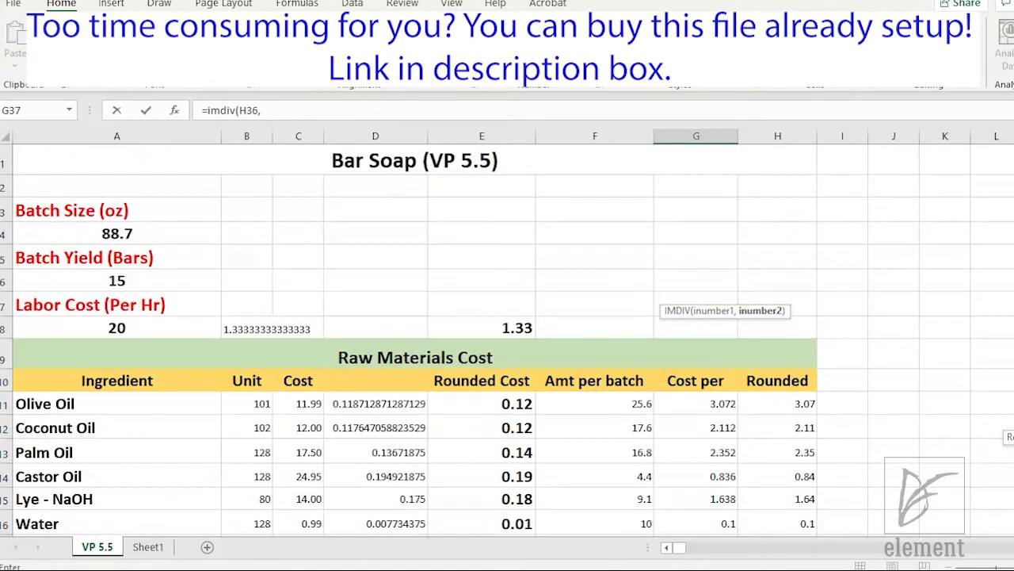
click(119, 238)
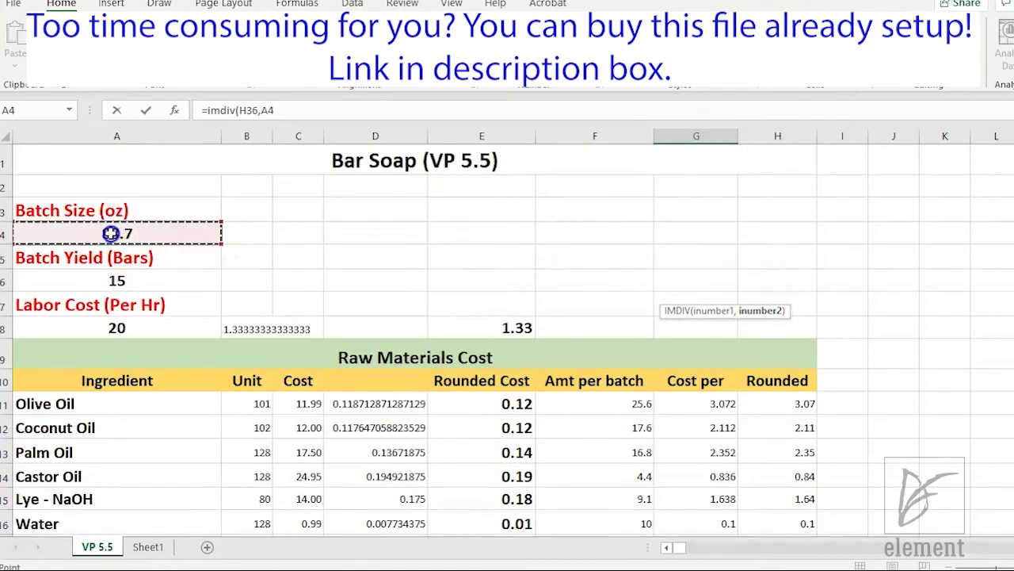
scroll(739, 325, down, 10)
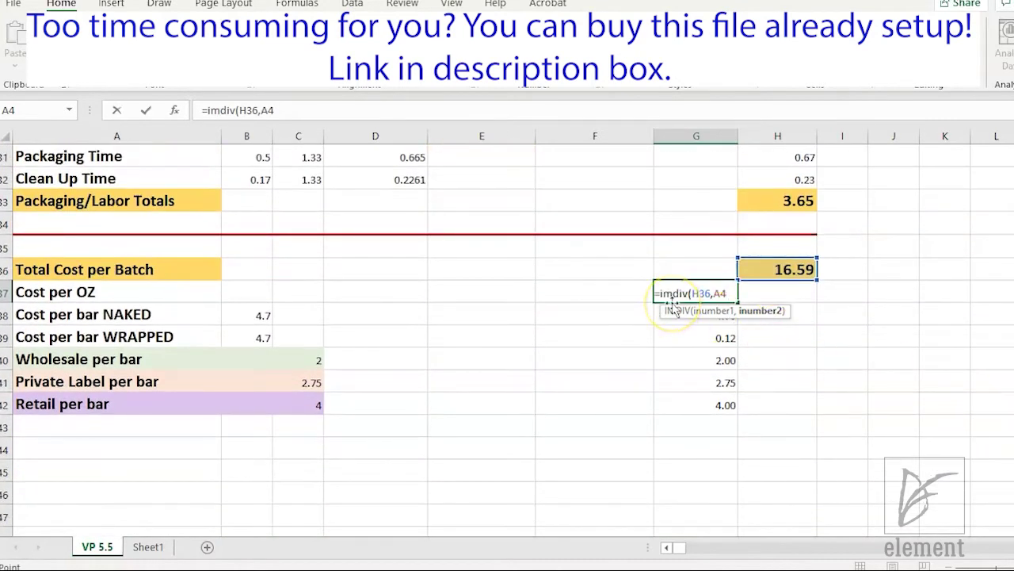
text())
key(Return)
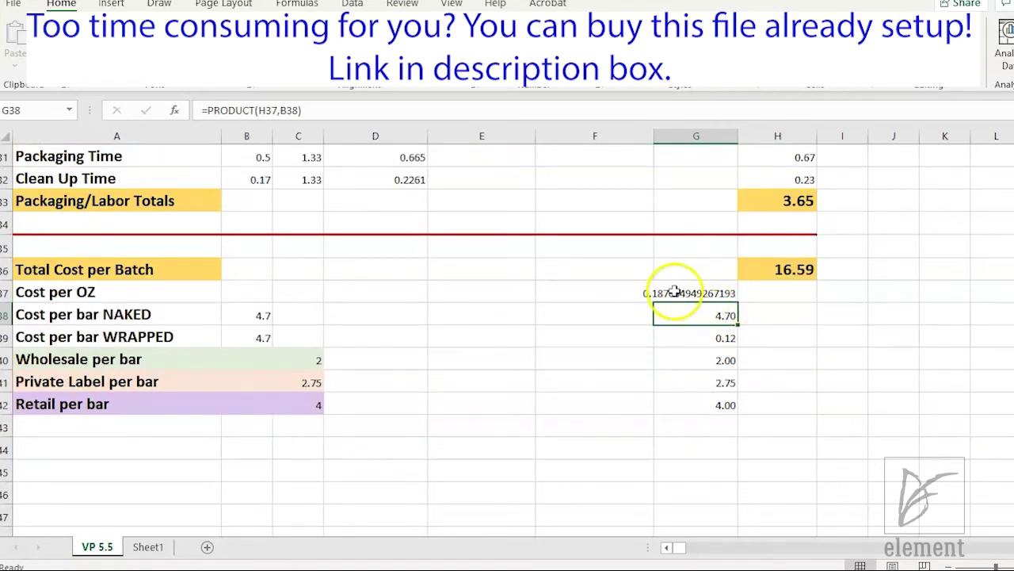
Enter =round(G37,2) in H37 to round the Cost per OZ to two decimals
click(775, 296)
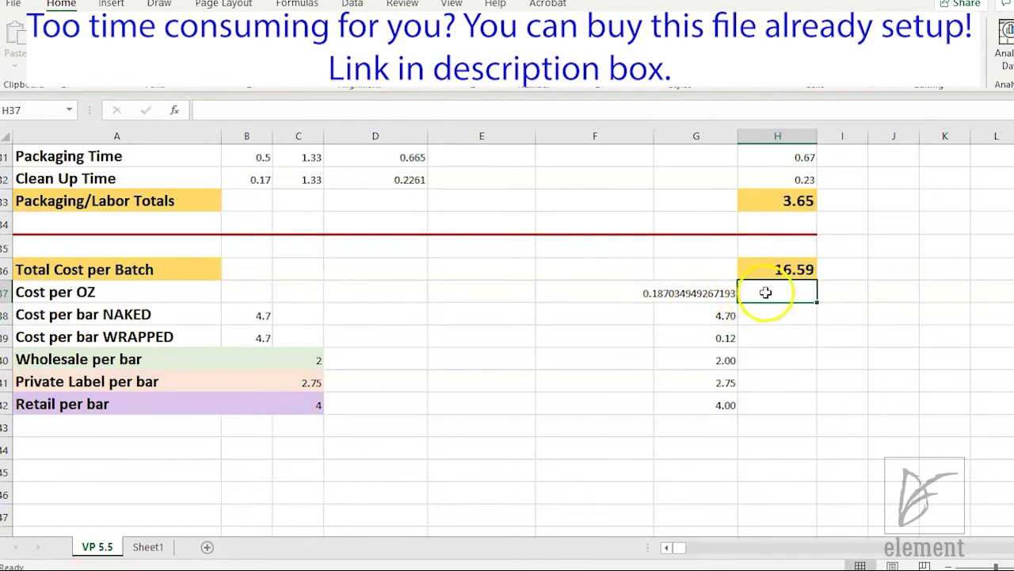
text(=r)
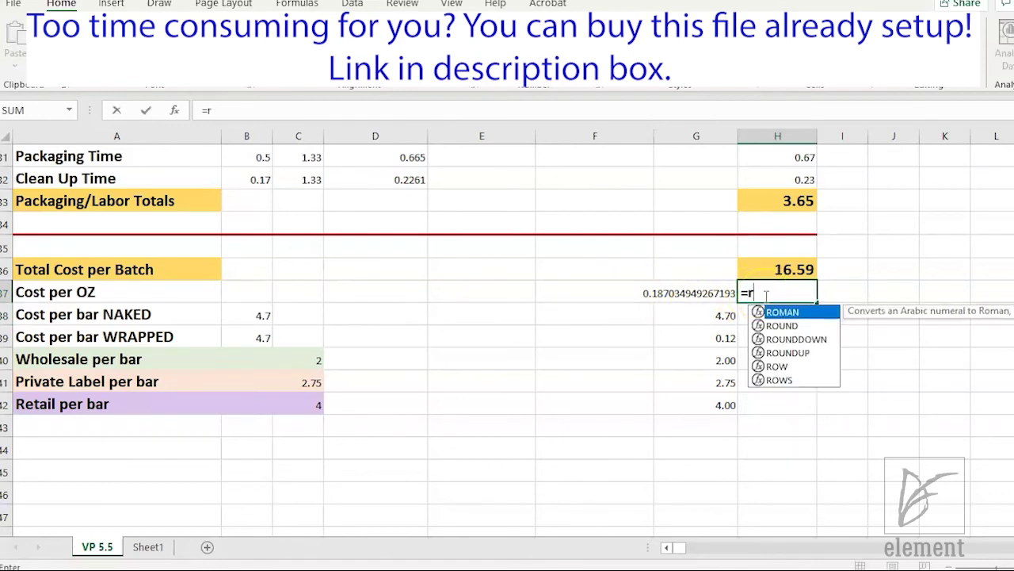
text(ound)
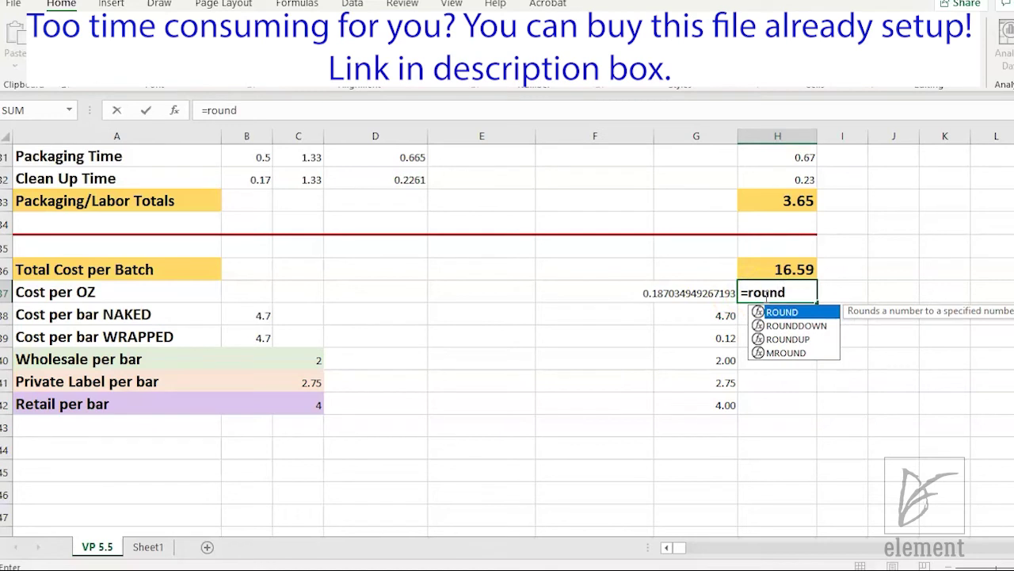
text(()
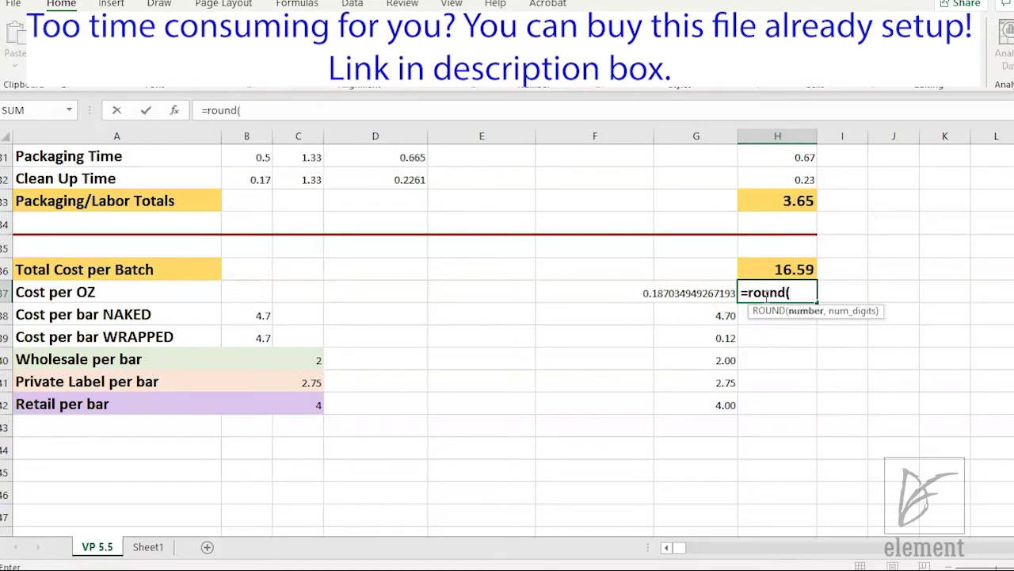
click(687, 293)
text(,)
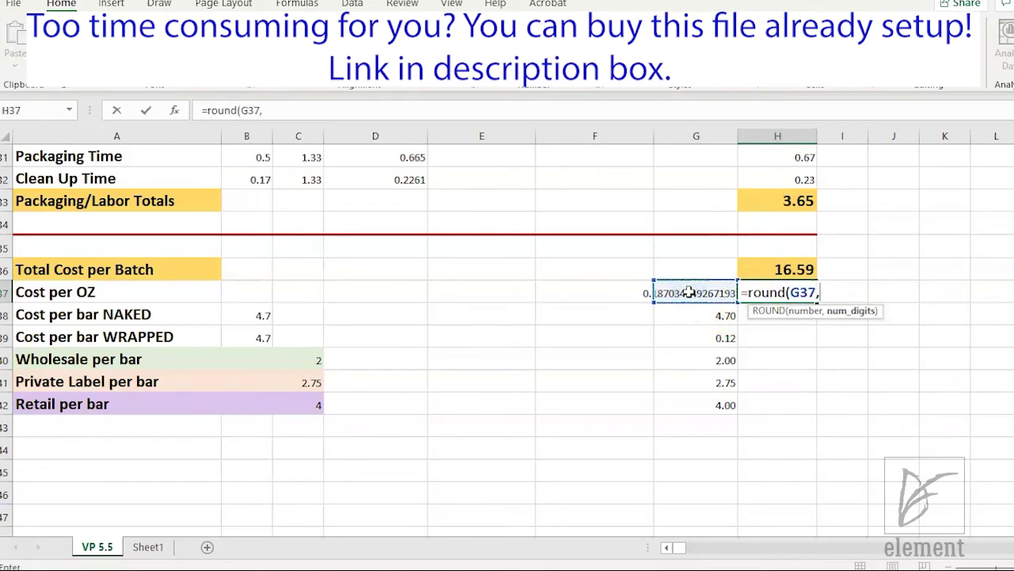
text(2))
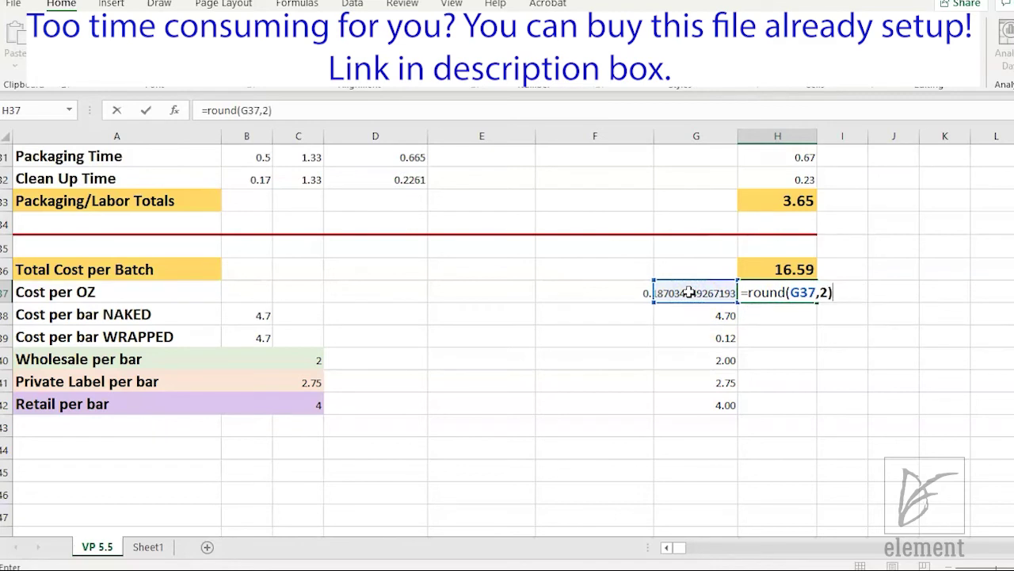
key(Return)
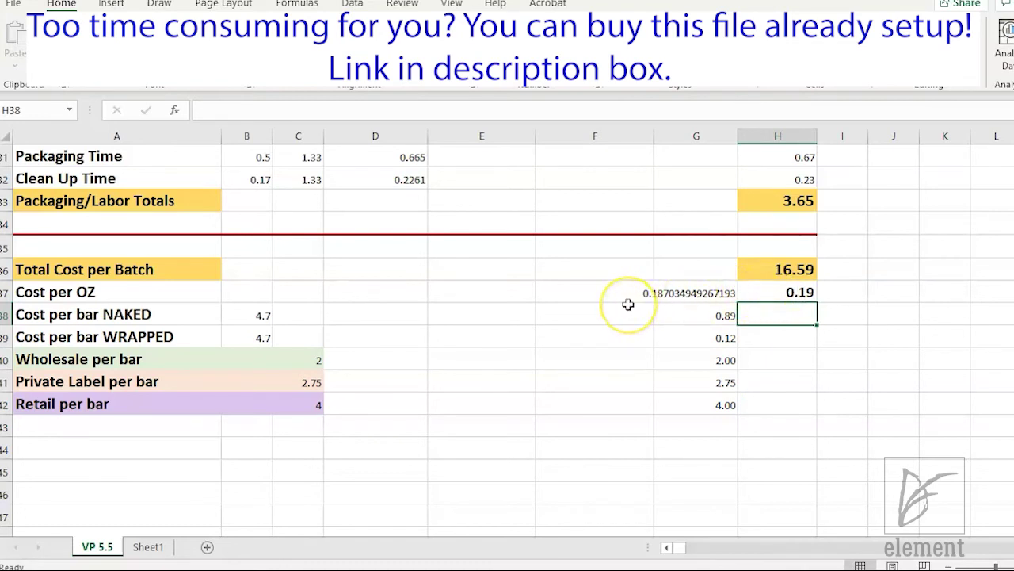
Inspect the Cost per bar NAKED formula in G38, and clear the rounded Cost per OZ formula from H37
click(717, 314)
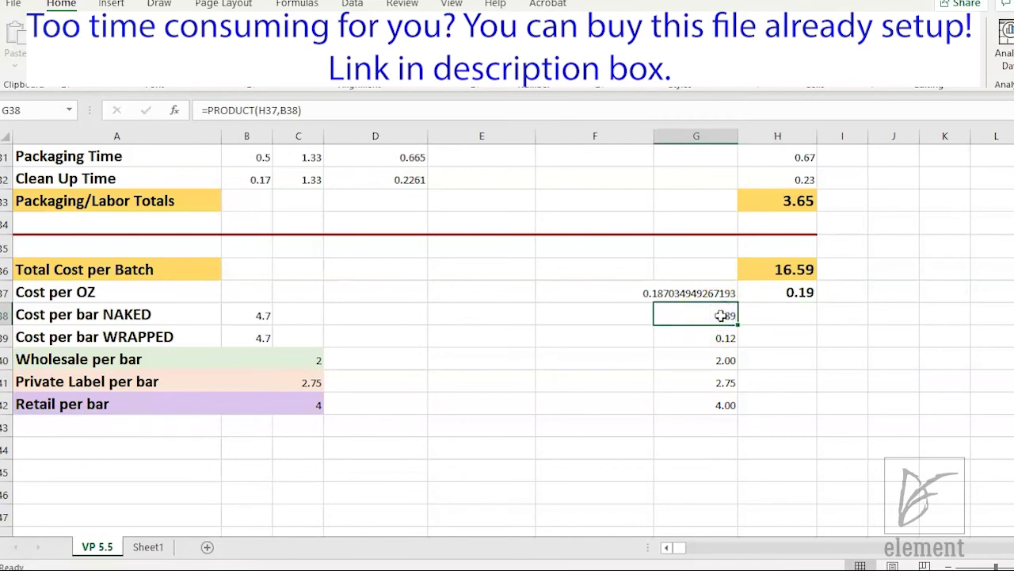
click(672, 315)
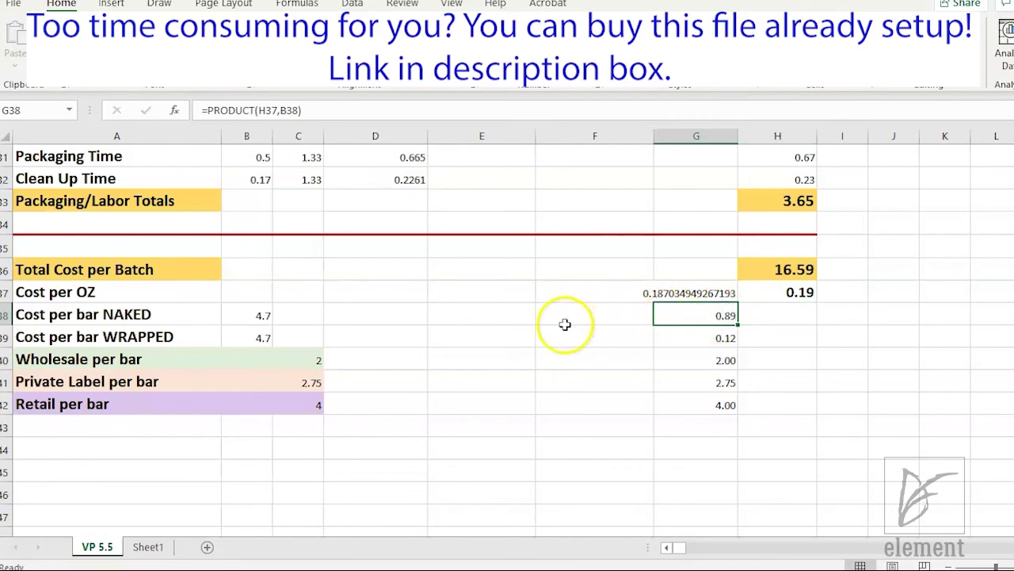
scroll(448, 283, up, 2)
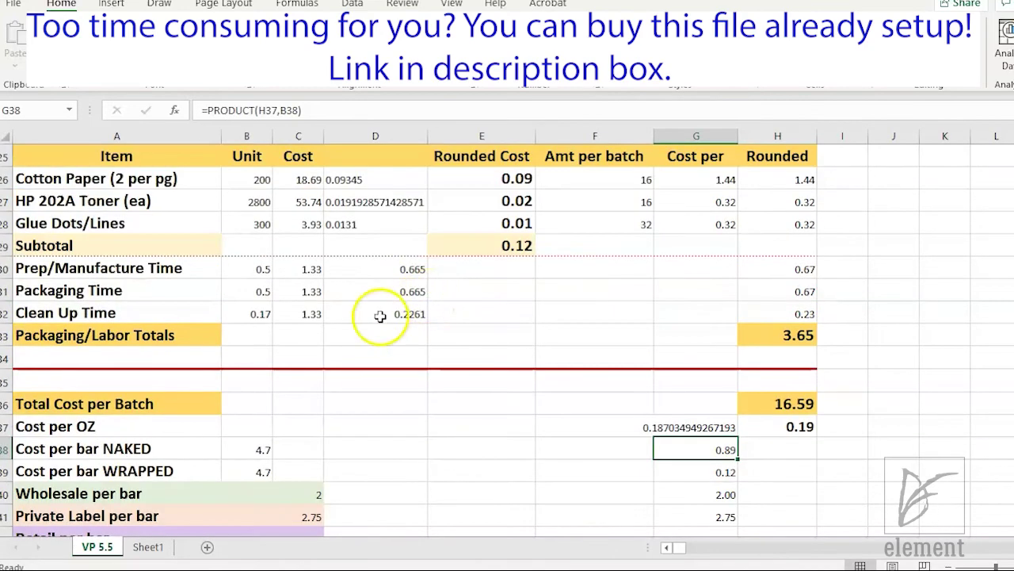
scroll(482, 319, down, 2)
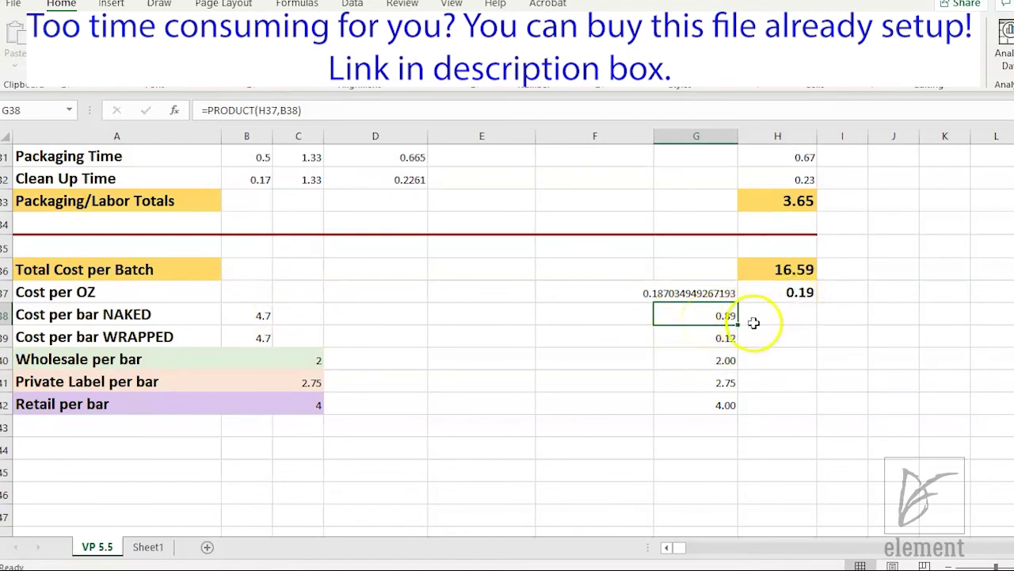
click(799, 294)
key(Delete)
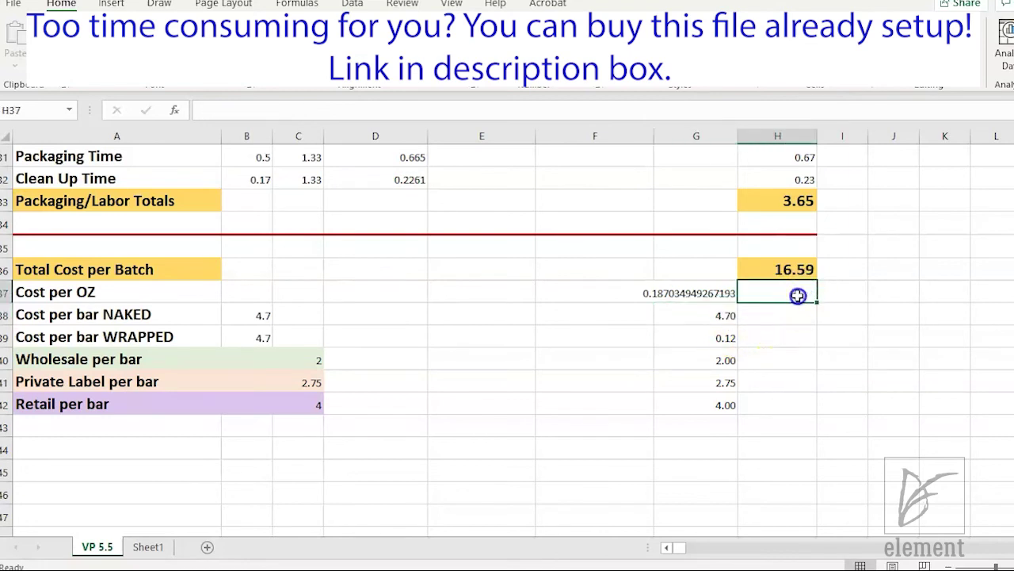
Clear the Cost per OZ formula from G37, and undo the deletions in both G37 and H37
key(Left)
key(Delete)
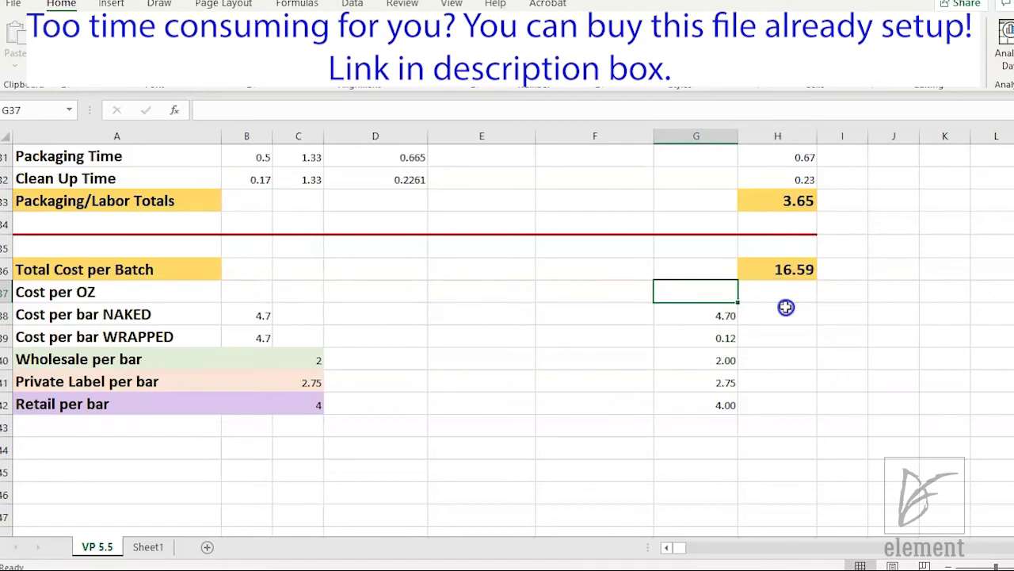
key(ctrl+z)
key(ctrl+z)
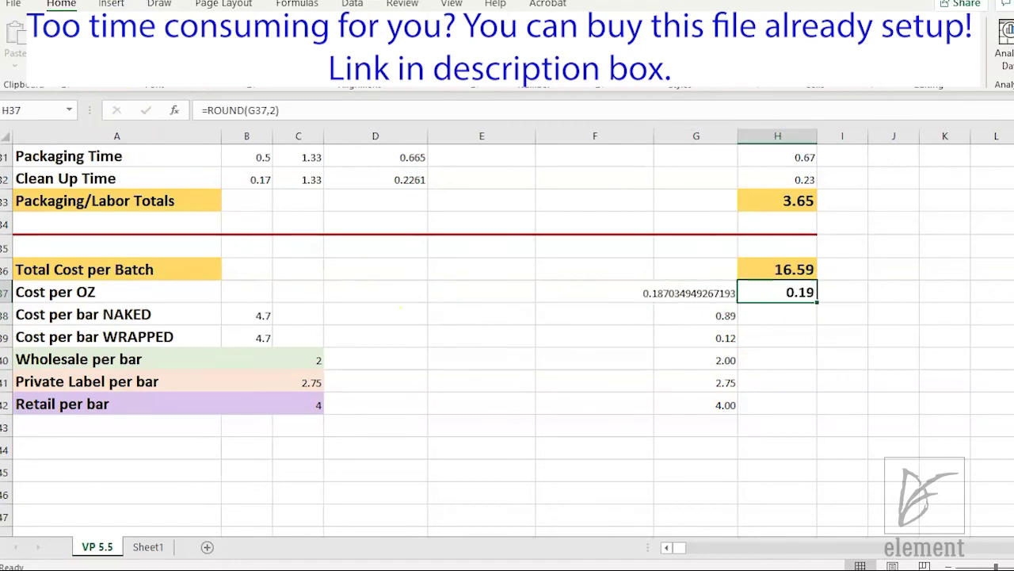
Copy the rounding formula from H37 into H38:H42 for the per-bar cost, wholesale, private label and retail rows
click(781, 294)
key(ctrl+c)
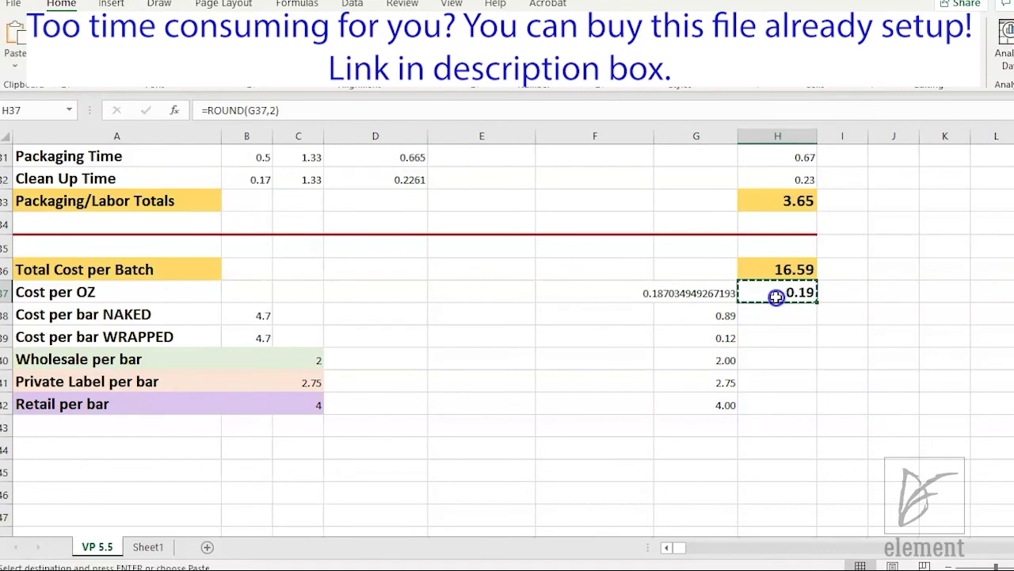
drag(762, 317, 751, 407)
key(ctrl+v)
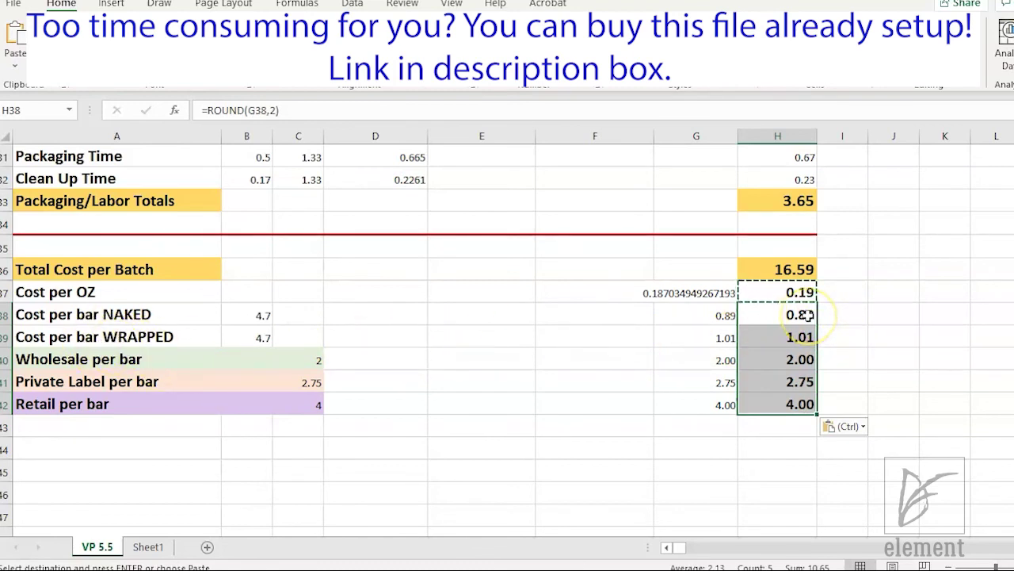
click(702, 339)
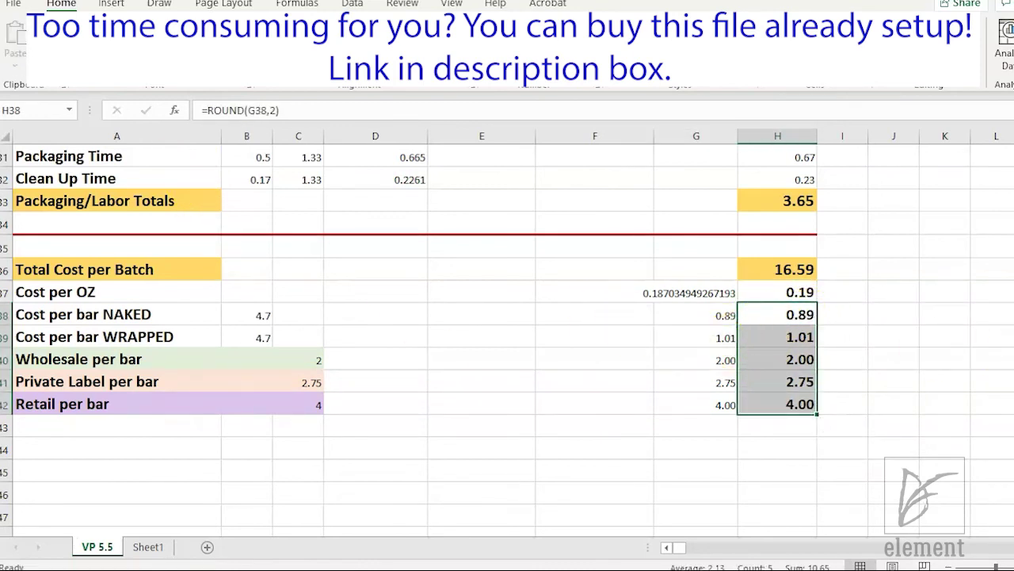
Copy the formula text =ROUND(G38,2) from H38 into B40, B41 and B42 for Wholesale, Private Label and Retail per bar
scroll(507, 340, up, 3)
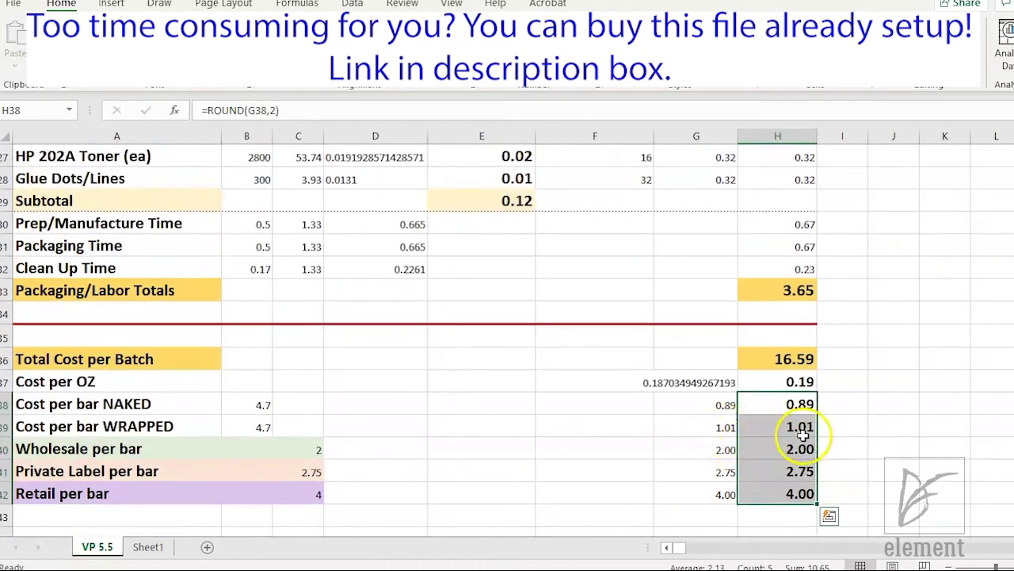
click(796, 405)
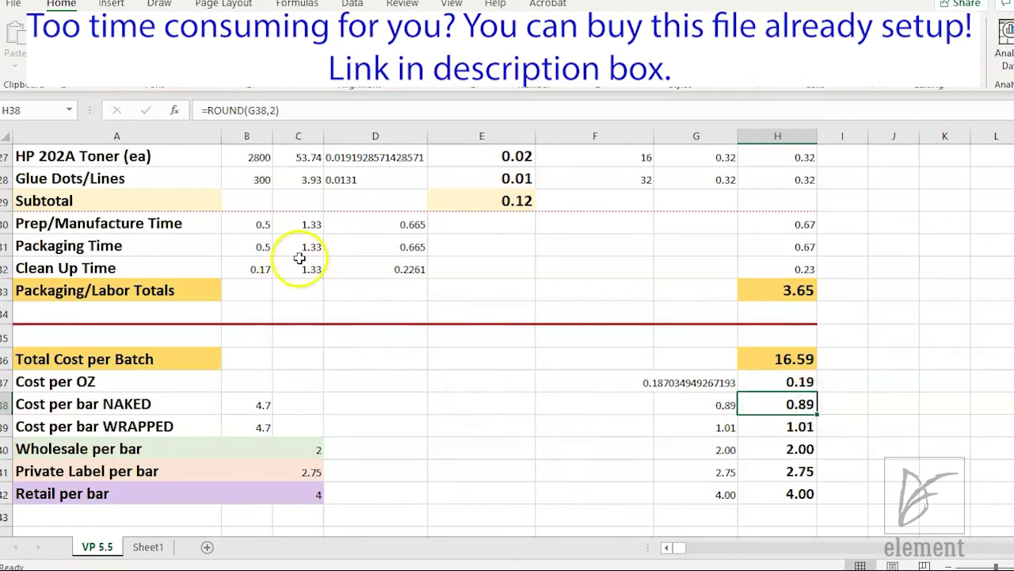
drag(292, 110, 148, 113)
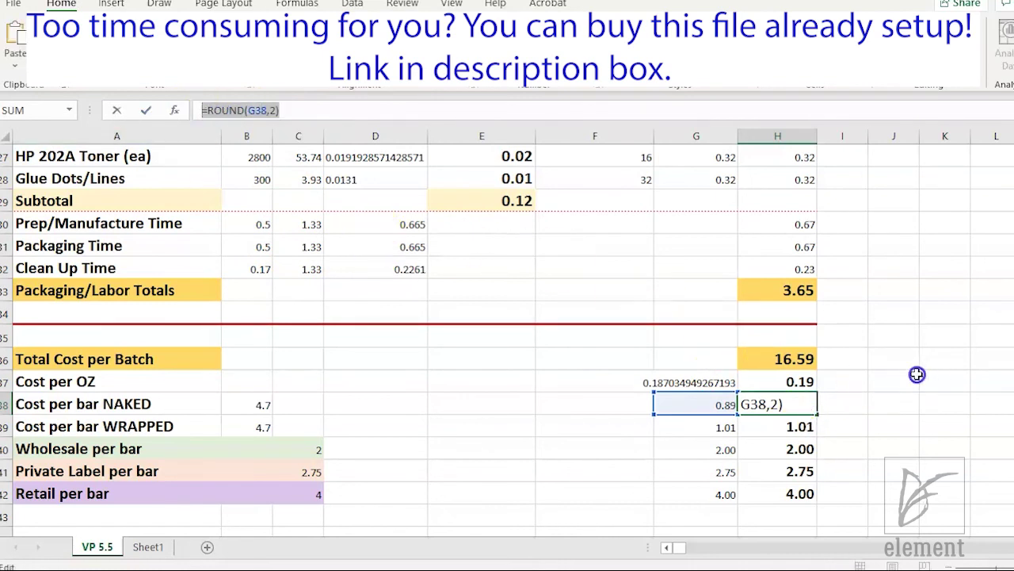
key(Escape)
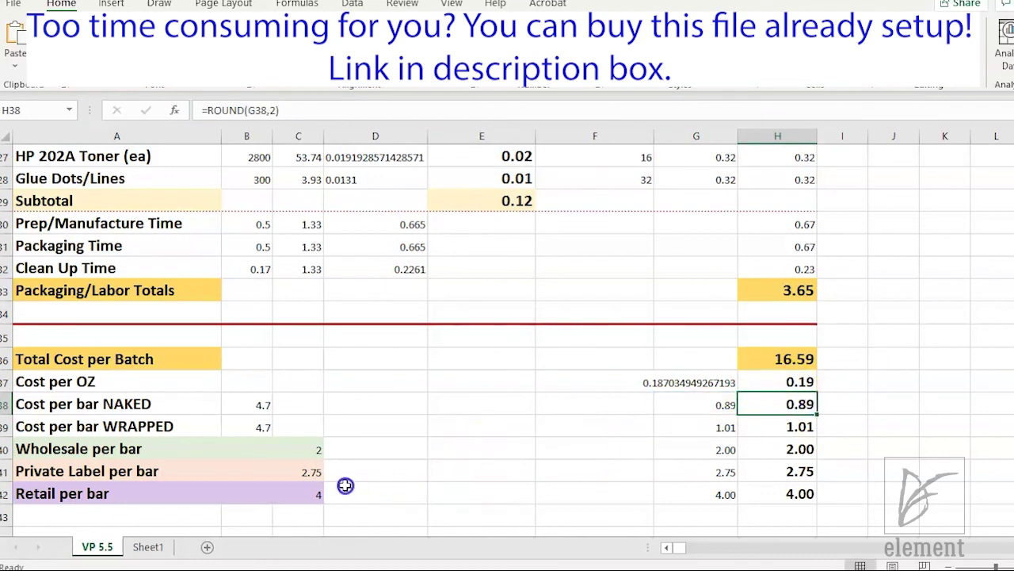
click(246, 449)
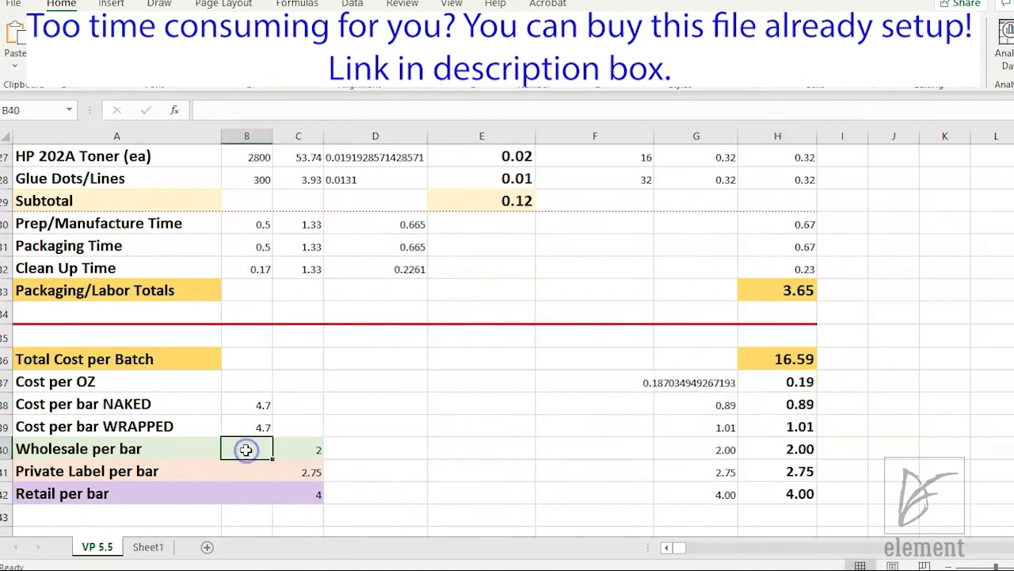
key(ctrl+v)
click(246, 470)
key(ctrl+v)
click(246, 493)
key(ctrl+v)
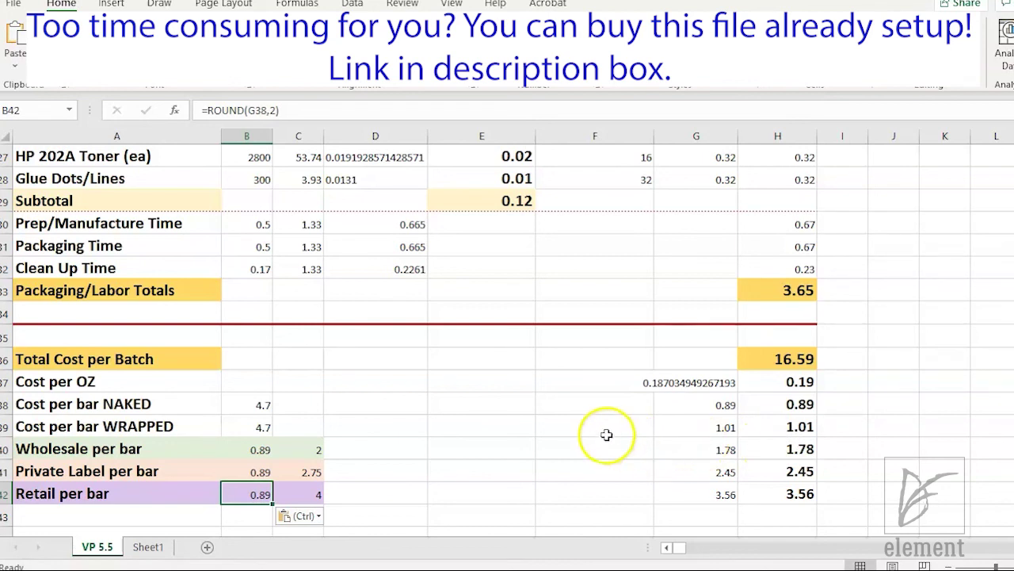
scroll(607, 434, down, 2)
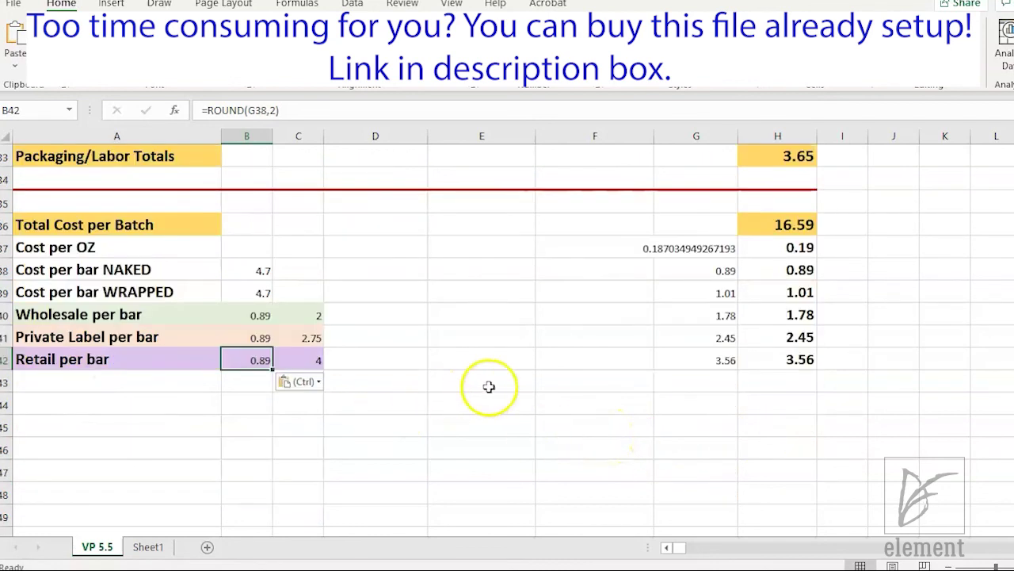